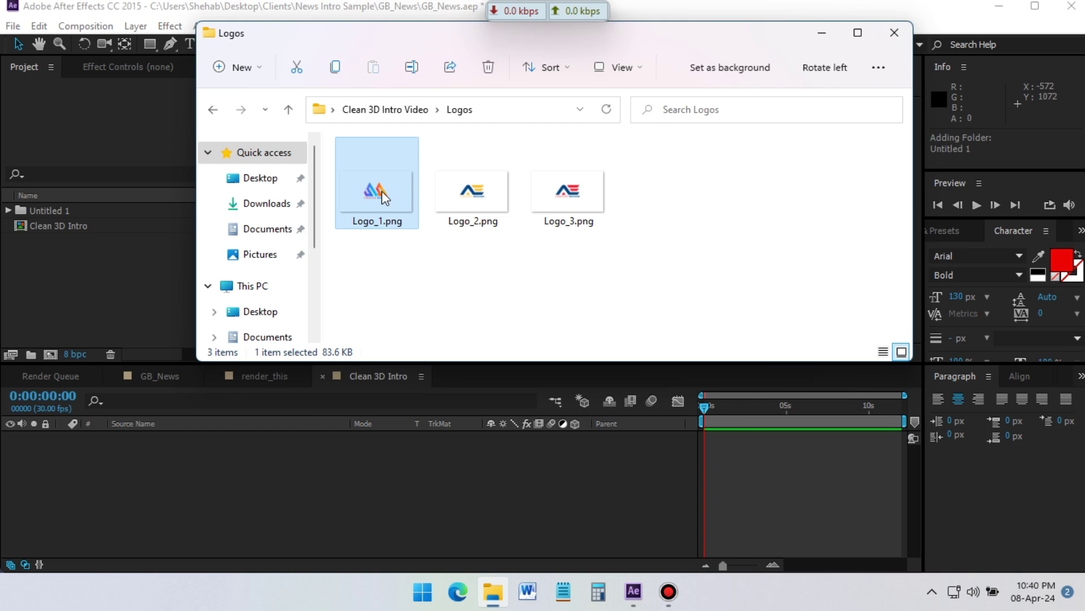
- Preview Logo_1.png from the Logos folder, then import it into the Clean 3D Intro composition in After Effects
double_click(382, 191)
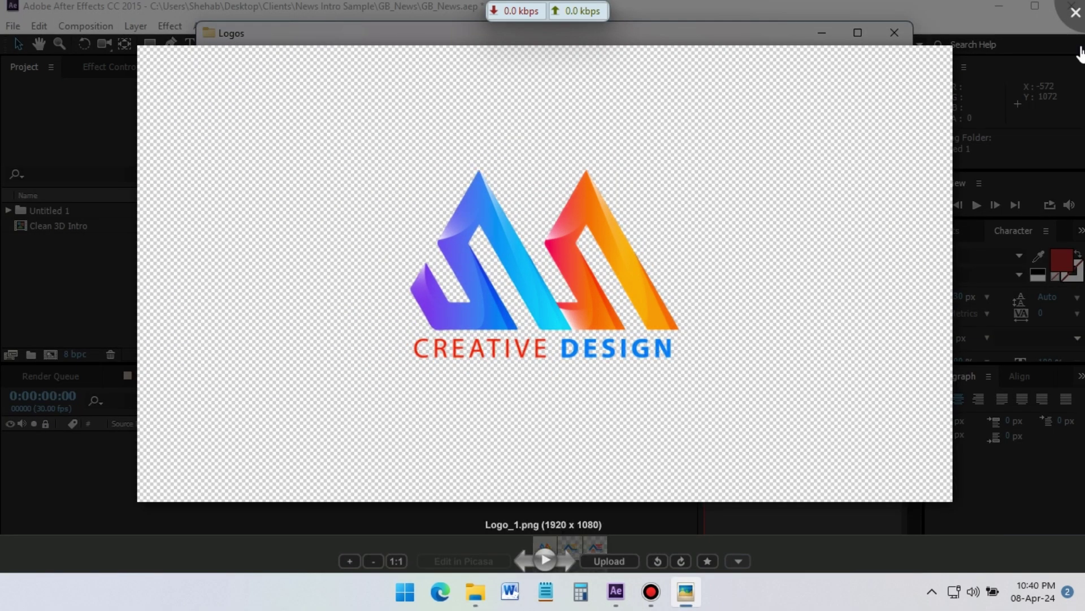
click(1076, 12)
drag(381, 182, 94, 282)
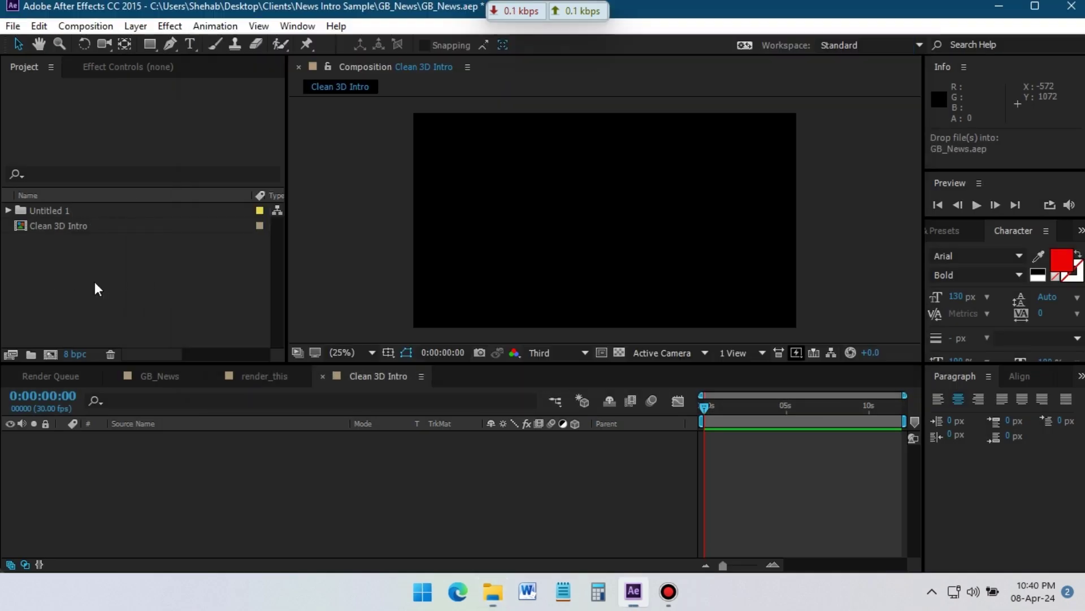
drag(41, 244, 82, 488)
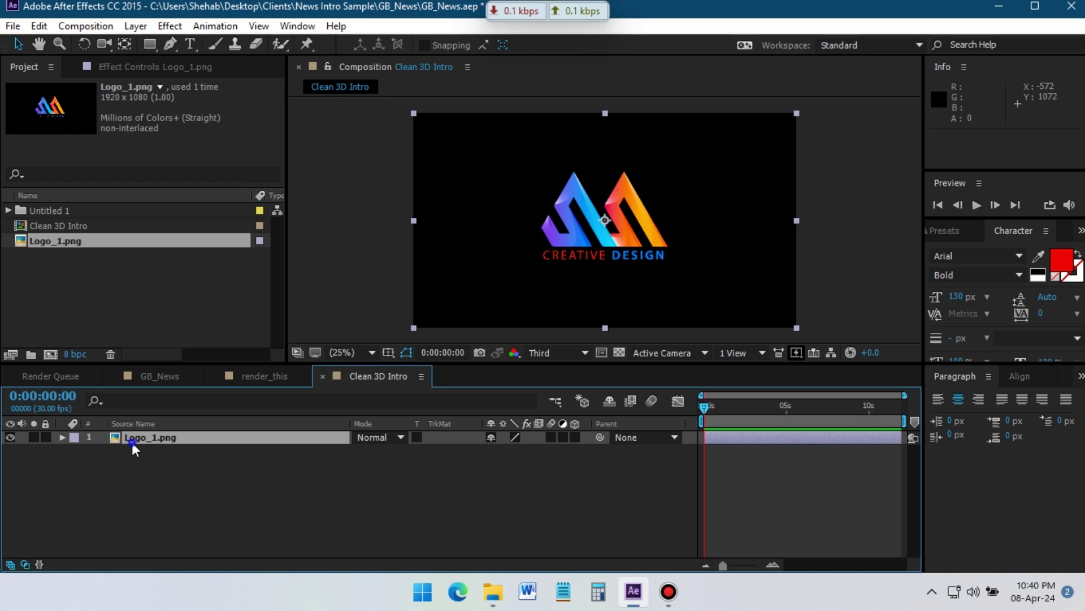
- Pre-compose the Logo_1.png layer as Logo_Comp with all attributes moved, and put the source image in a new project folder named Logo
right_click(131, 442)
click(207, 489)
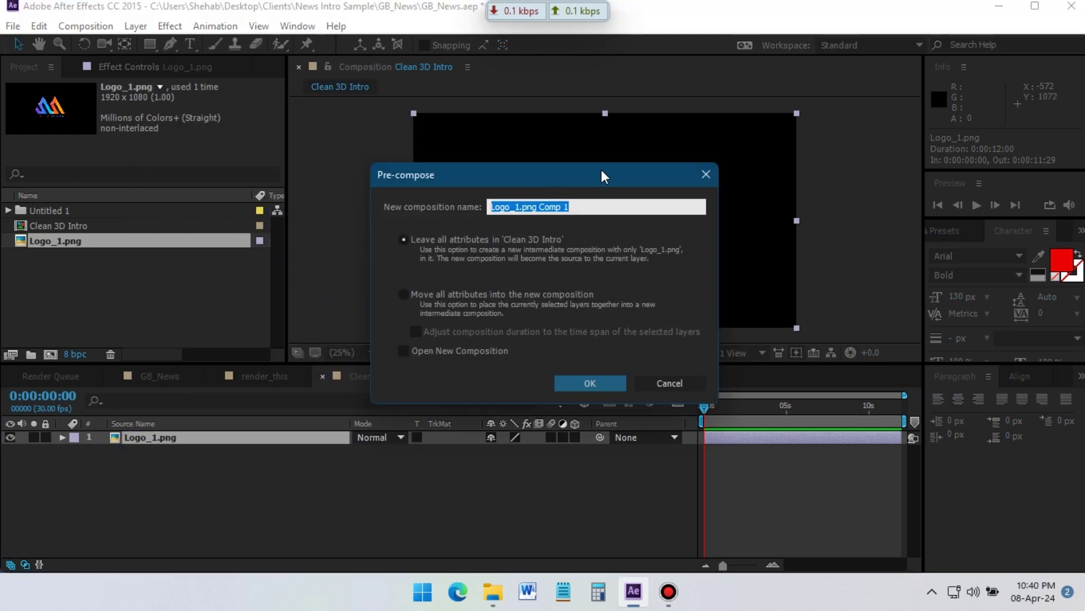
text(Logo_)
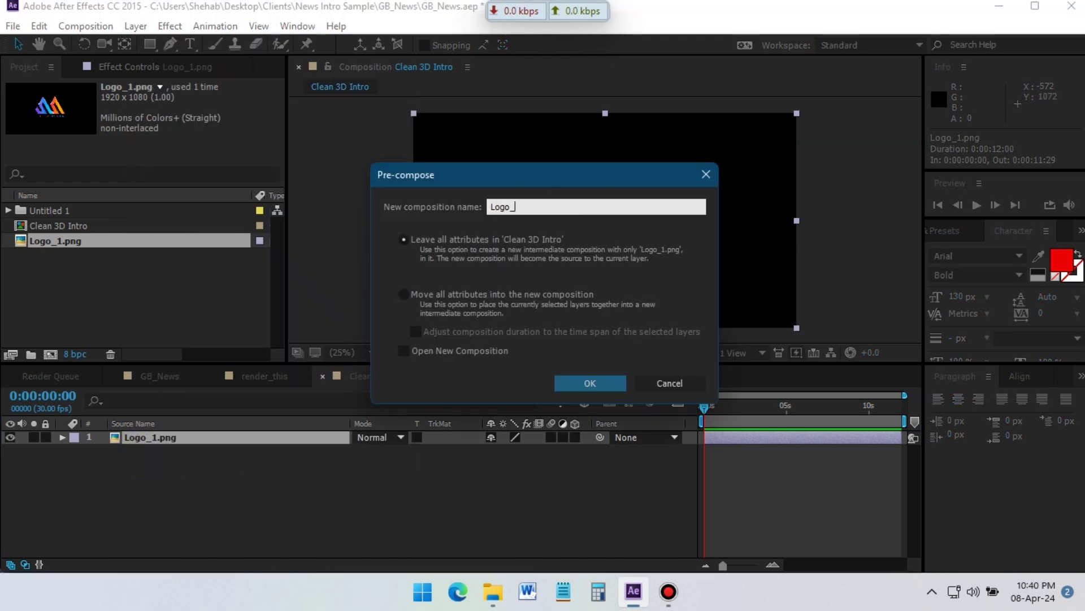
click(417, 295)
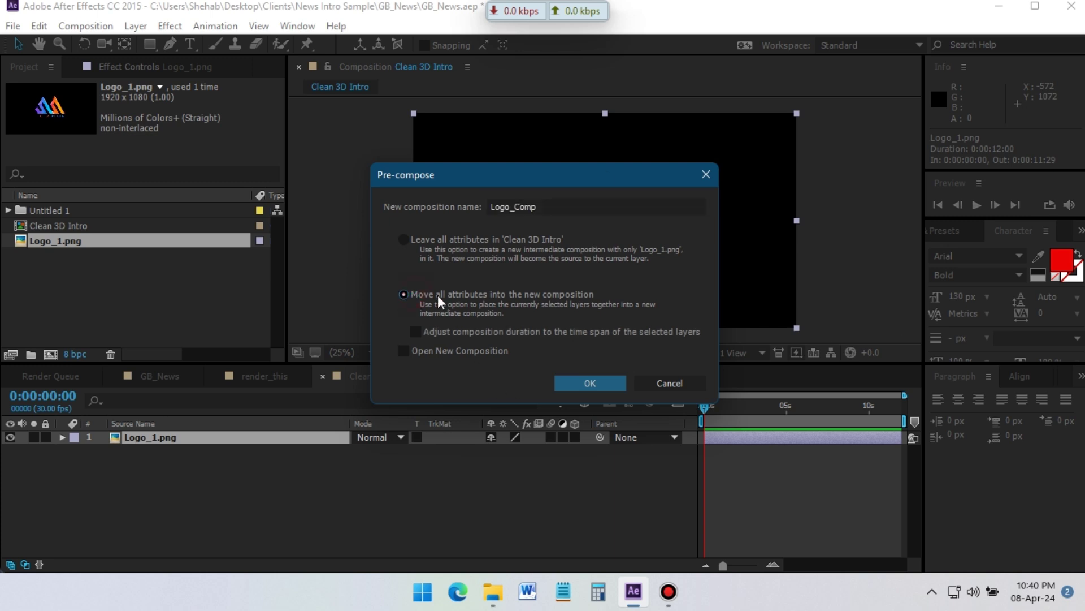
click(589, 383)
drag(42, 256, 29, 353)
key(Return)
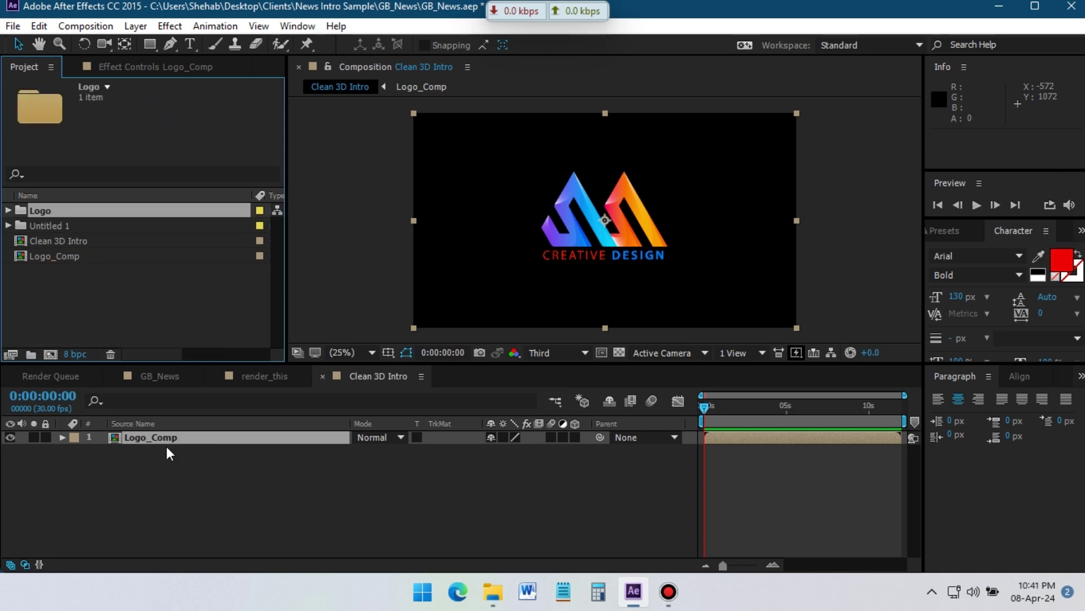
- Auto-trace the Logo_Comp layer on the current frame using the Alpha channel, applying the result to a new layer
click(145, 440)
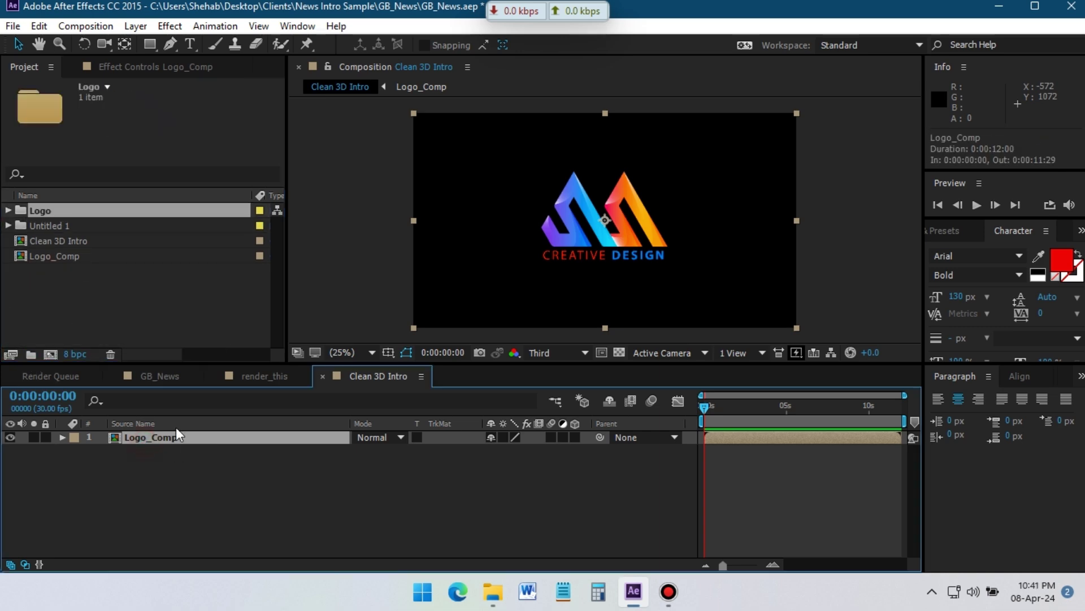
click(135, 26)
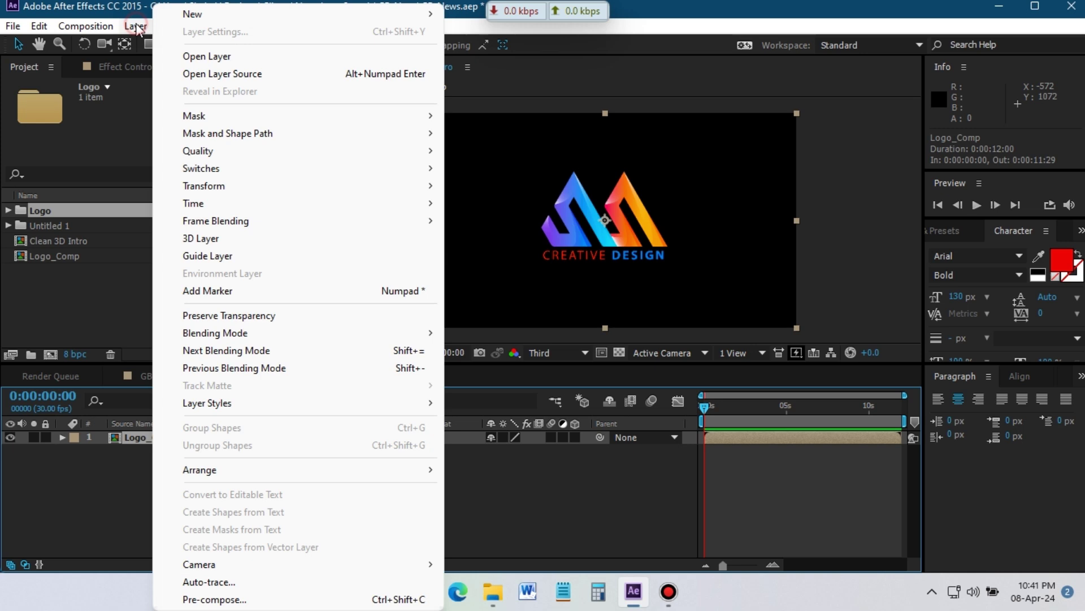
click(281, 582)
click(193, 360)
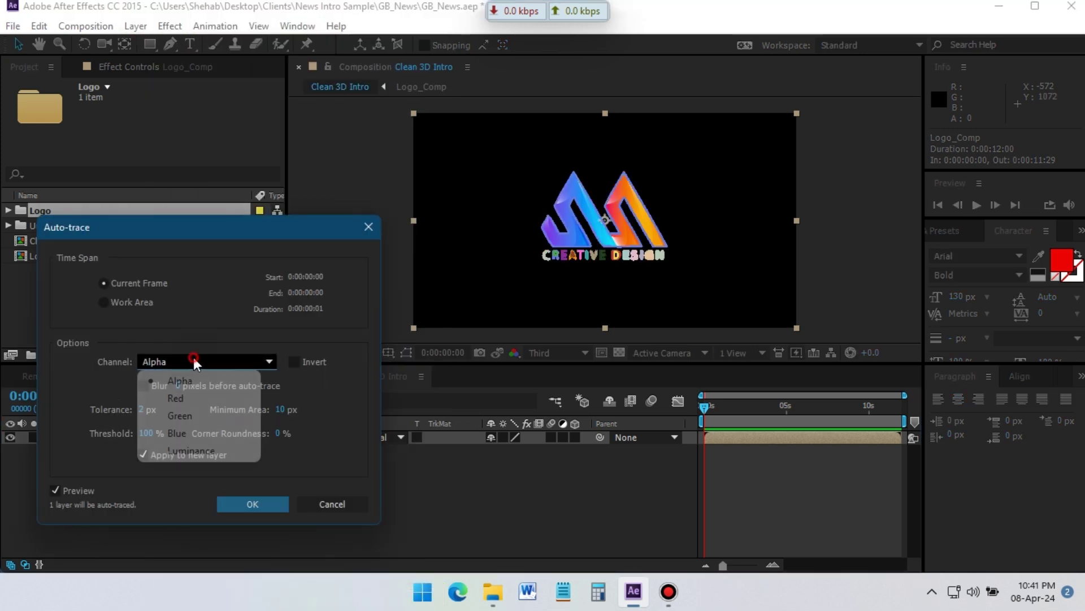
click(173, 380)
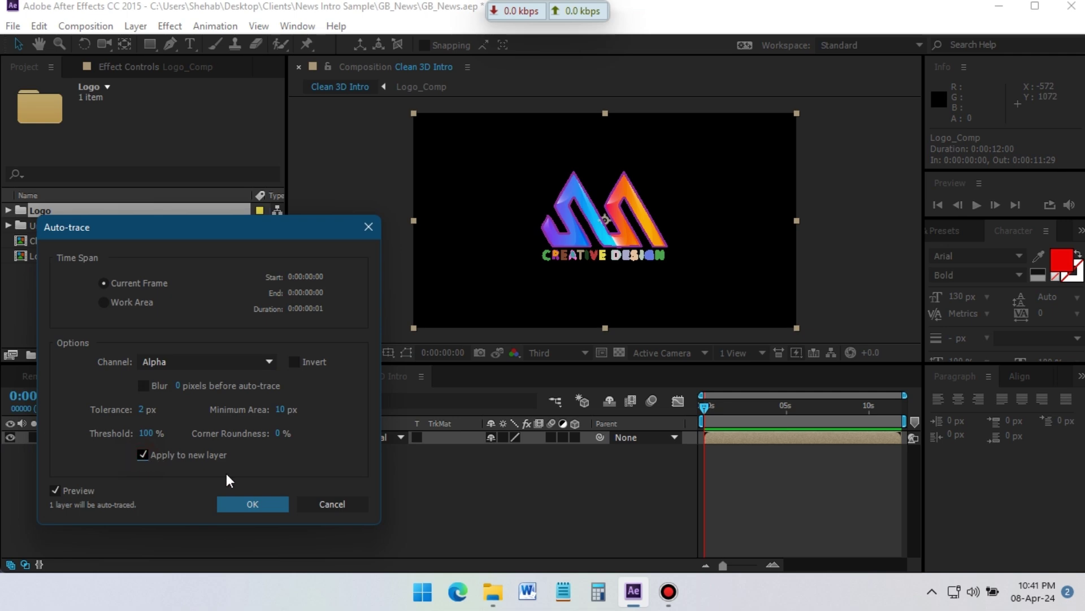
click(252, 504)
click(216, 476)
- Rename the auto-traced layer to Logo_mask and hide both it and the Logo_Comp layer
click(142, 438)
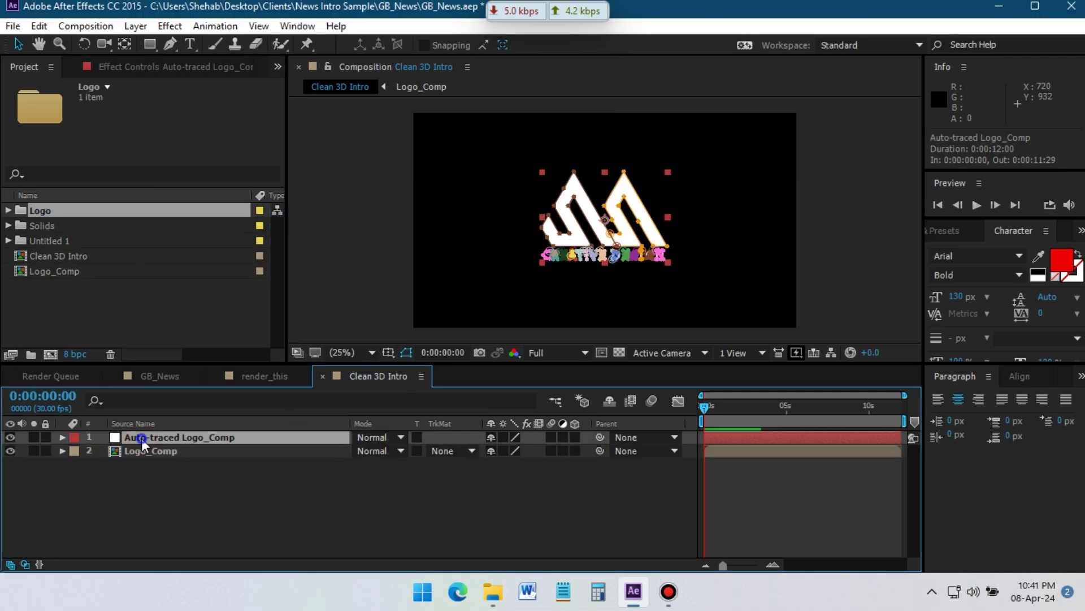
right_click(141, 439)
click(362, 102)
text(Logo_mask)
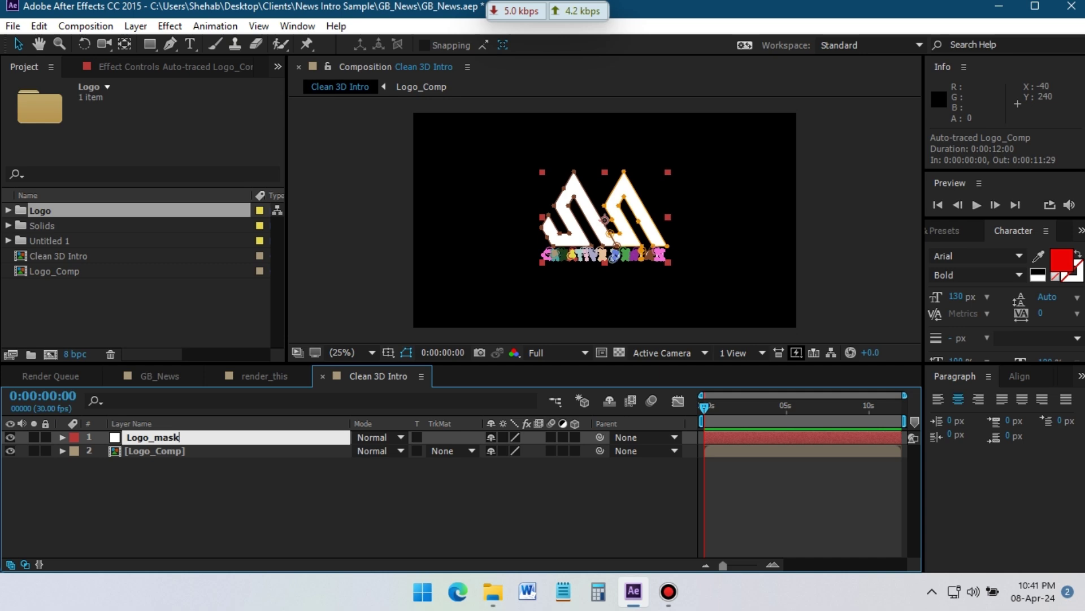
key(Return)
click(11, 437)
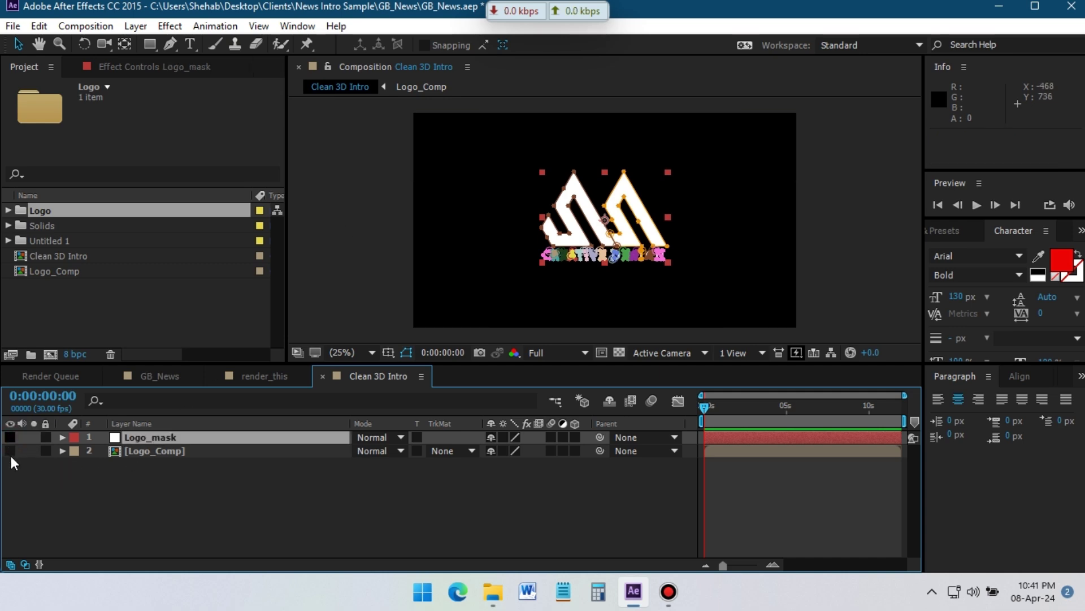
click(10, 451)
- Create a black 1920 x 1080 px solid layer named 3D_Element in the Clean 3D Intro composition
right_click(151, 491)
mouse_move(248, 336)
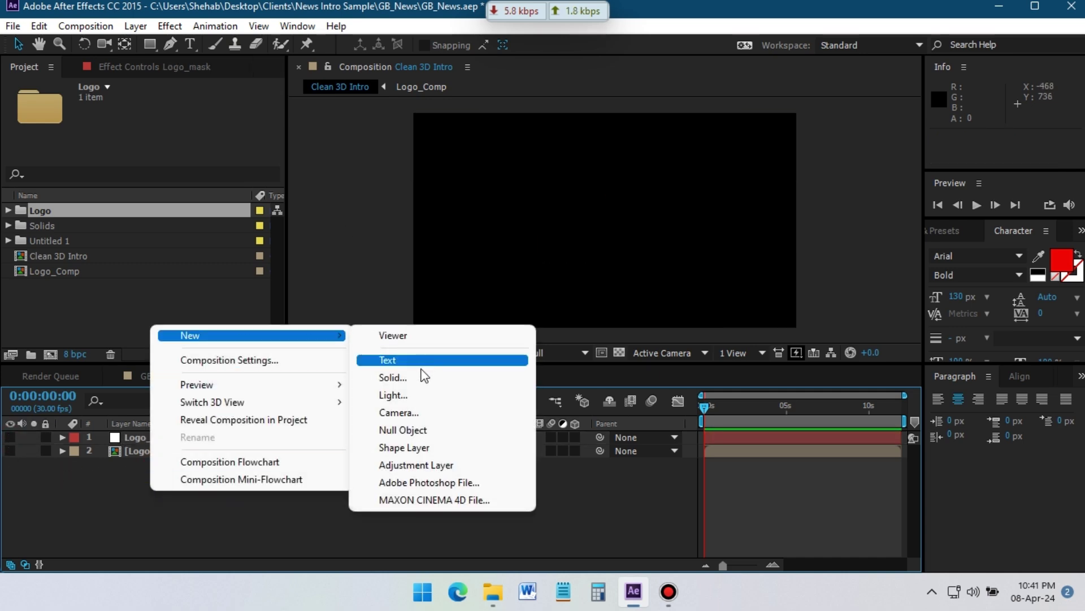
click(413, 378)
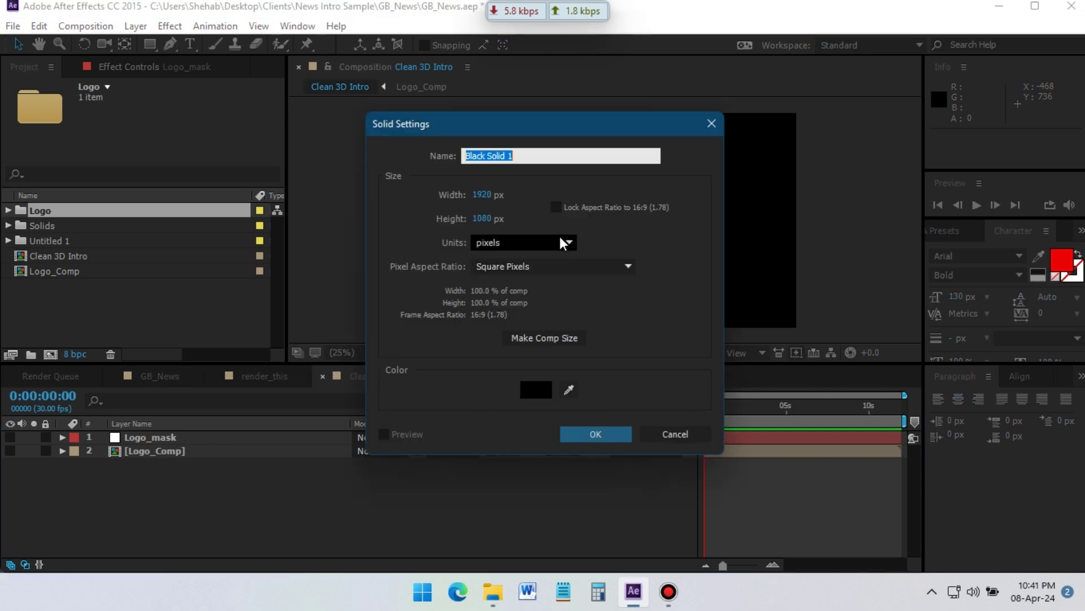
text(3D_Element)
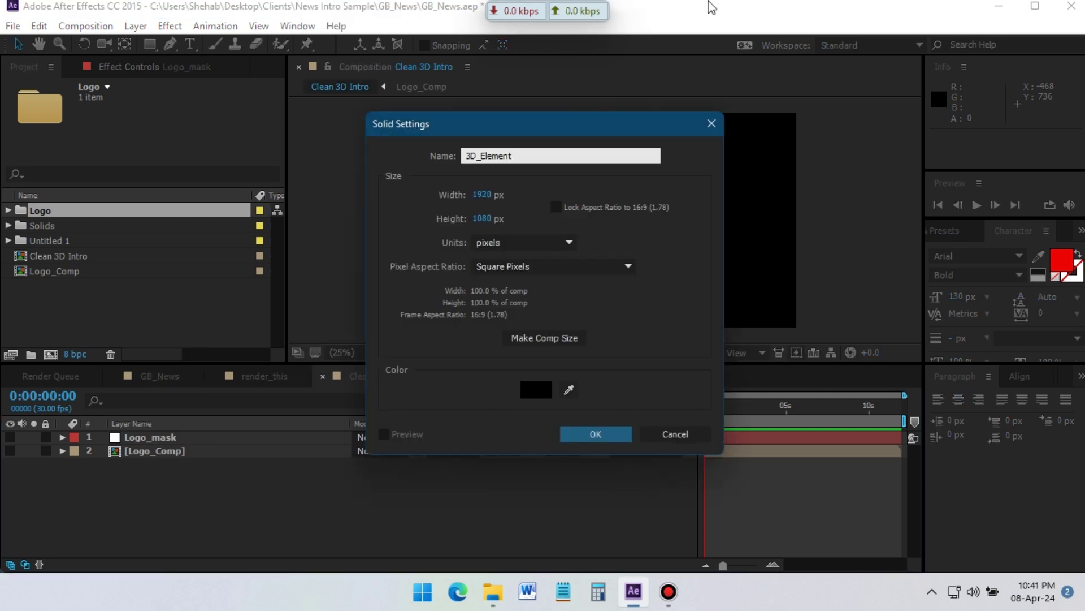
click(610, 439)
- Apply the Video Copilot Element effect to the 3D_Element layer
right_click(151, 437)
mouse_move(234, 263)
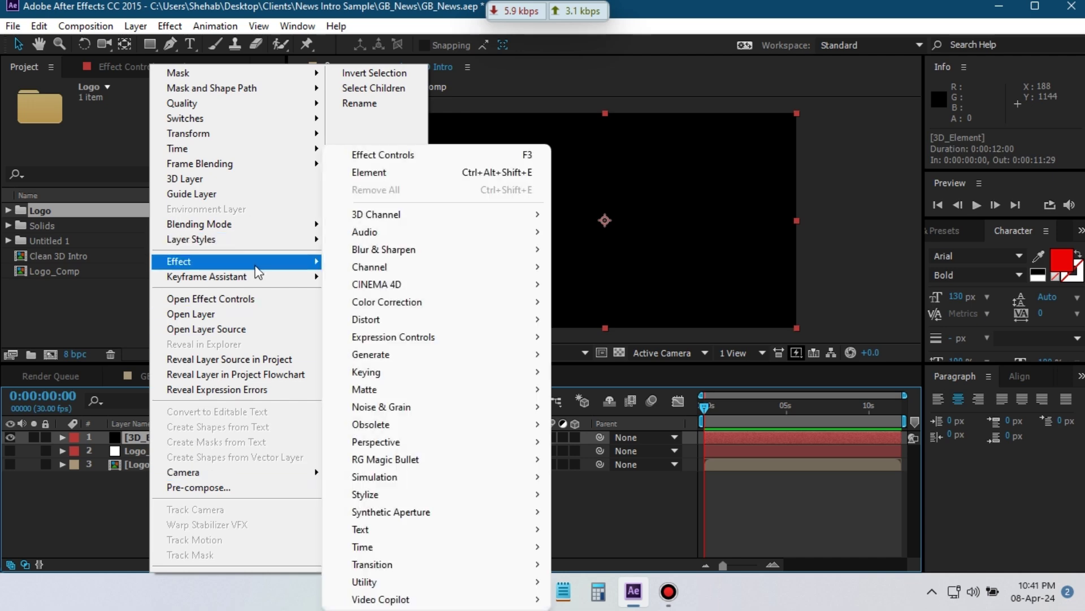
mouse_move(420, 602)
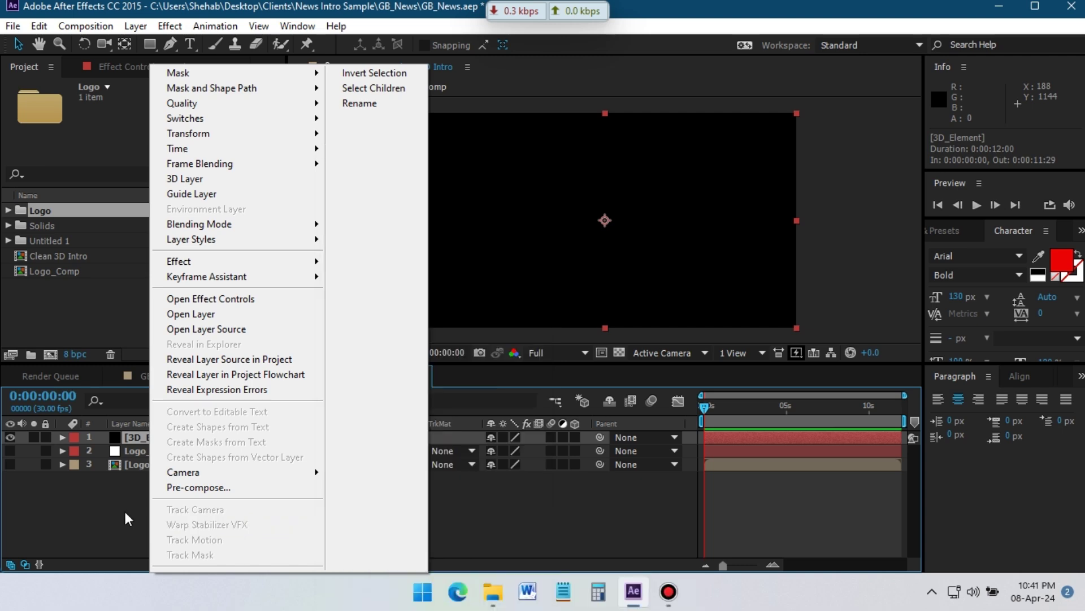
click(120, 503)
click(149, 440)
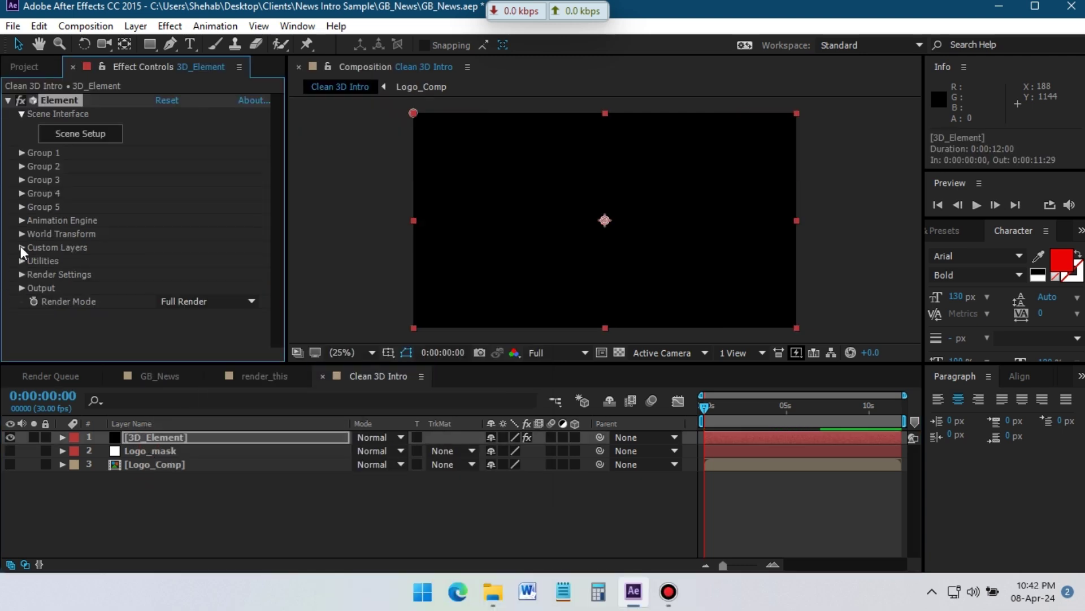
- Set Path Layer 1 of Element's custom text and masks to the Logo_mask layer
click(22, 247)
click(35, 263)
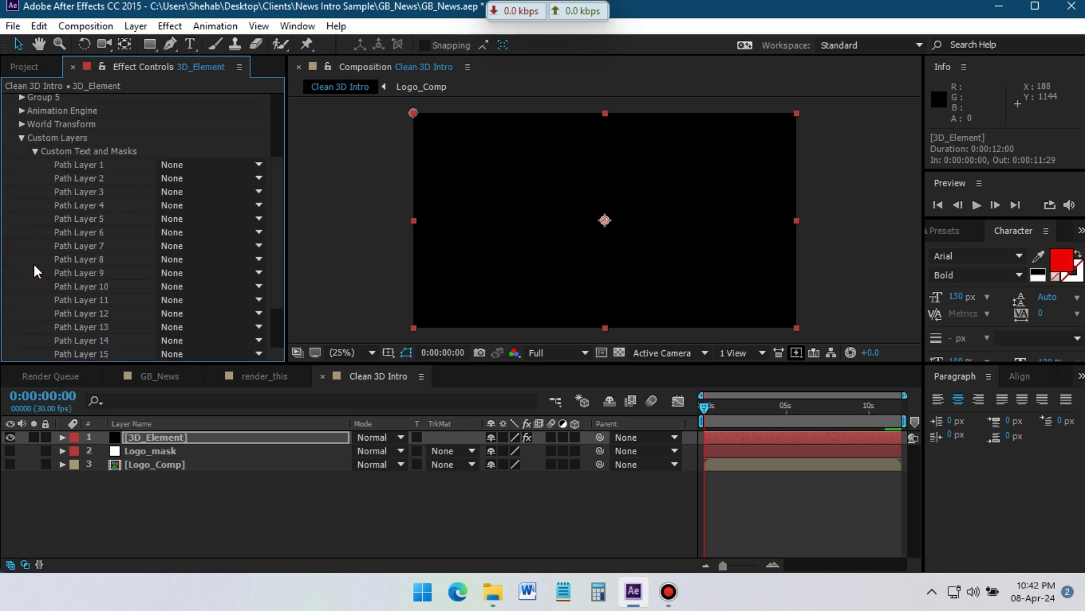
click(188, 166)
click(210, 226)
click(34, 151)
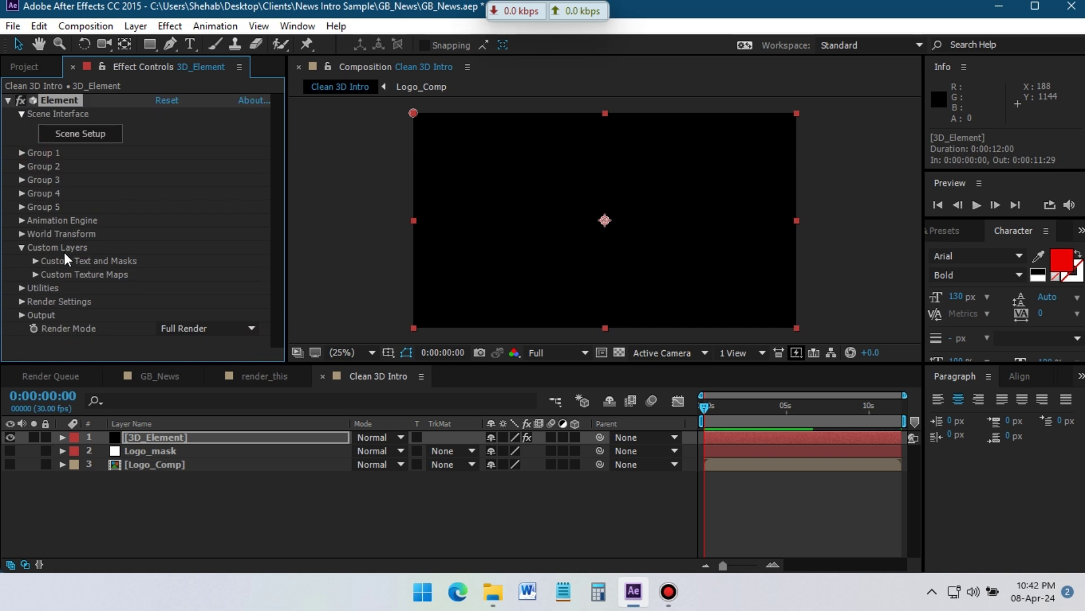
- Set Layer 1 of Element's custom texture maps to the Logo_Comp layer
click(35, 274)
scroll(113, 198, down, 5)
click(181, 113)
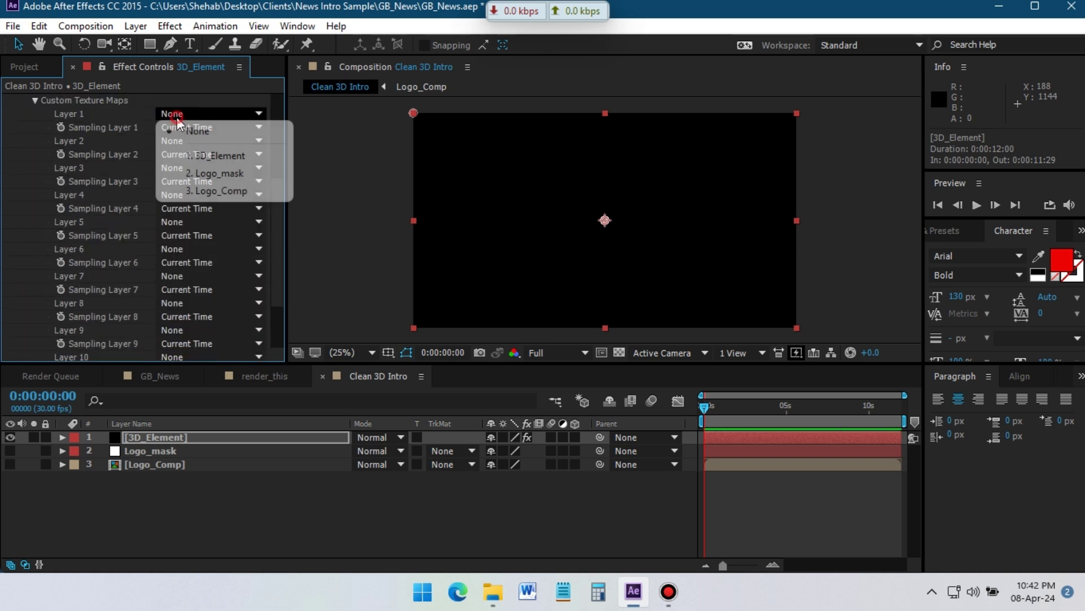
click(205, 190)
click(35, 100)
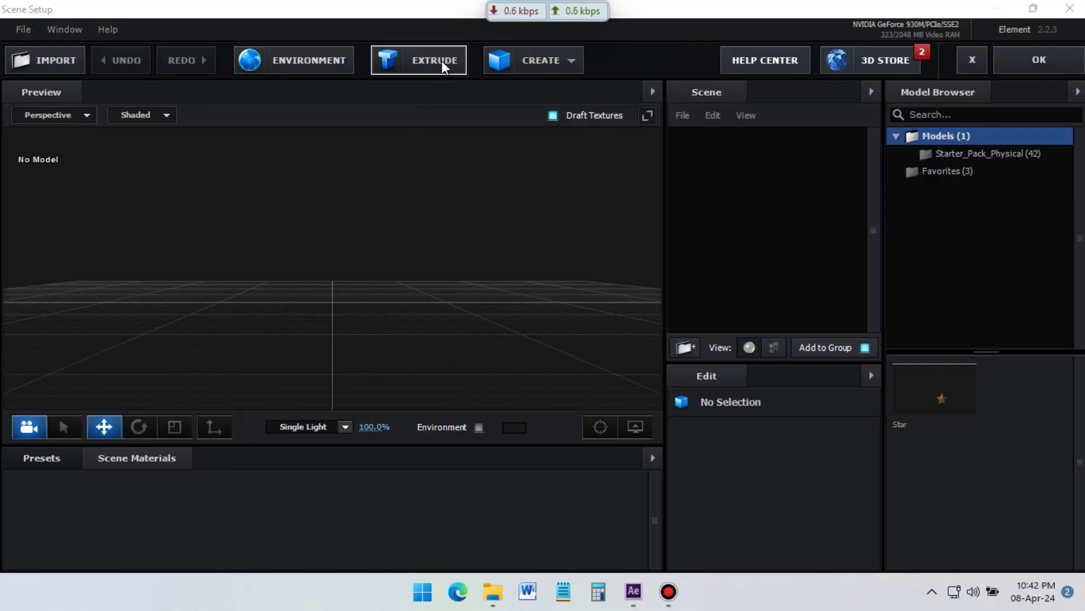
- Extrude the logo path into a 3D model in Element's Scene Setup and set its path resolution to Extreme
click(435, 60)
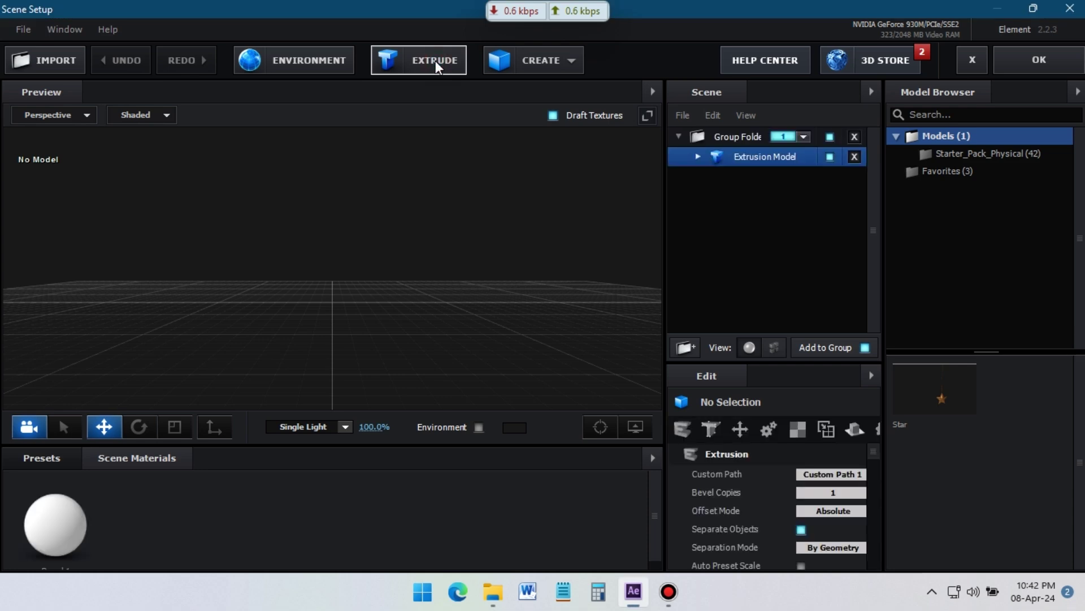
drag(342, 204, 410, 252)
scroll(736, 502, down, 5)
scroll(736, 502, down, 1)
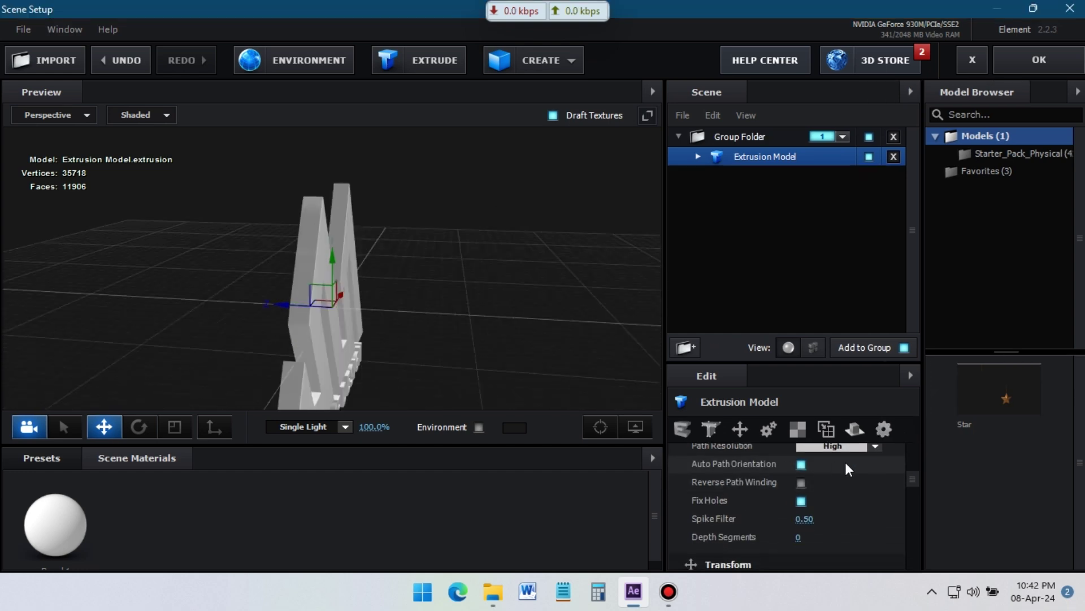
click(875, 446)
click(843, 533)
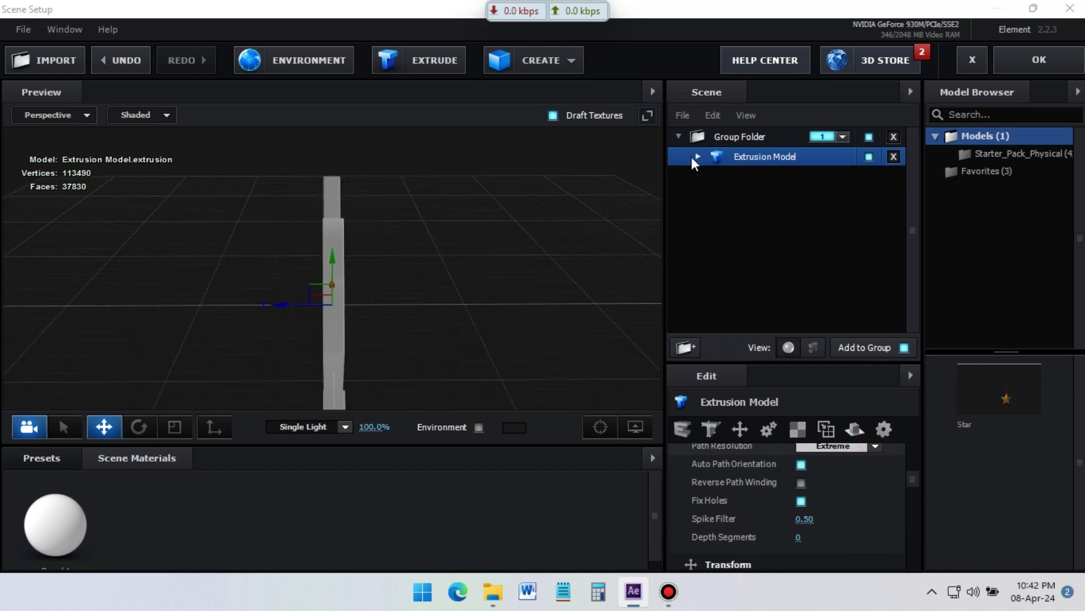
- Assign Custom Layer 1 (Logo_Comp) as the diffuse texture of the extrusion model's Bevel 1 material
click(698, 158)
click(777, 178)
click(769, 429)
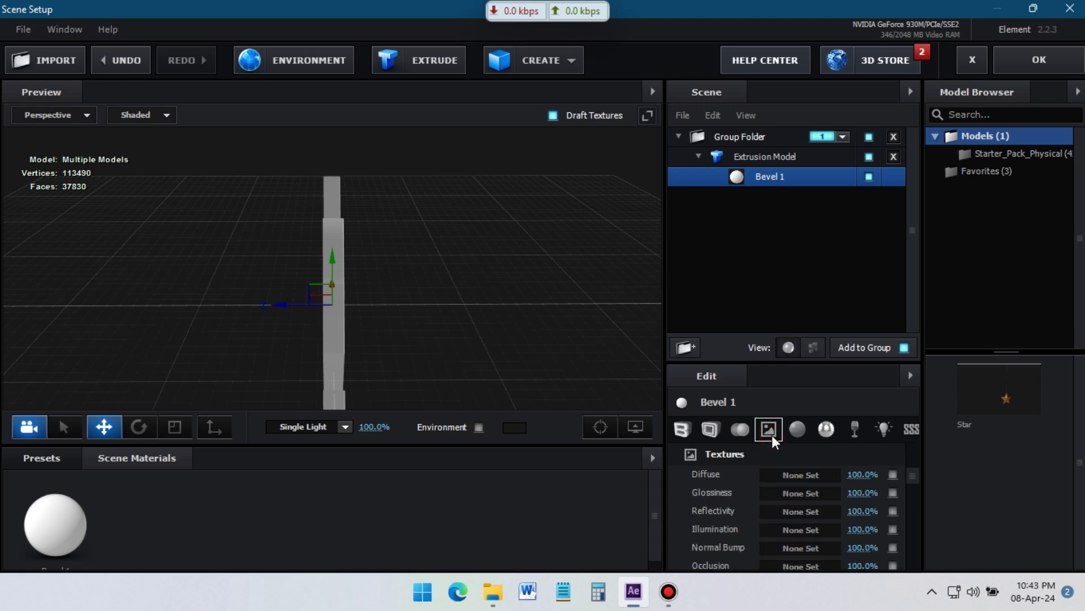
click(790, 473)
click(795, 283)
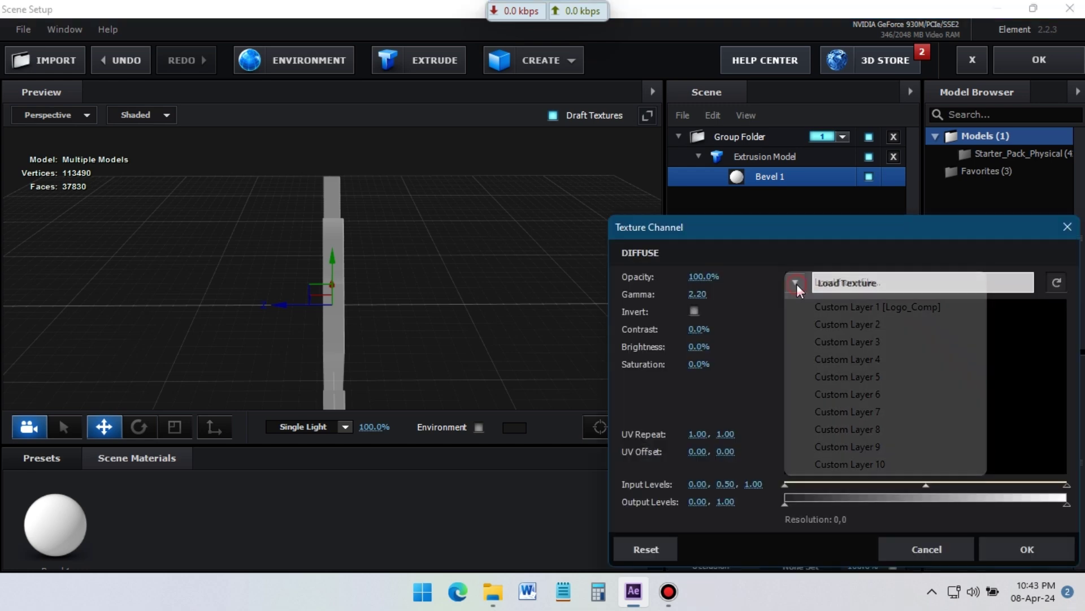
click(872, 305)
click(1004, 543)
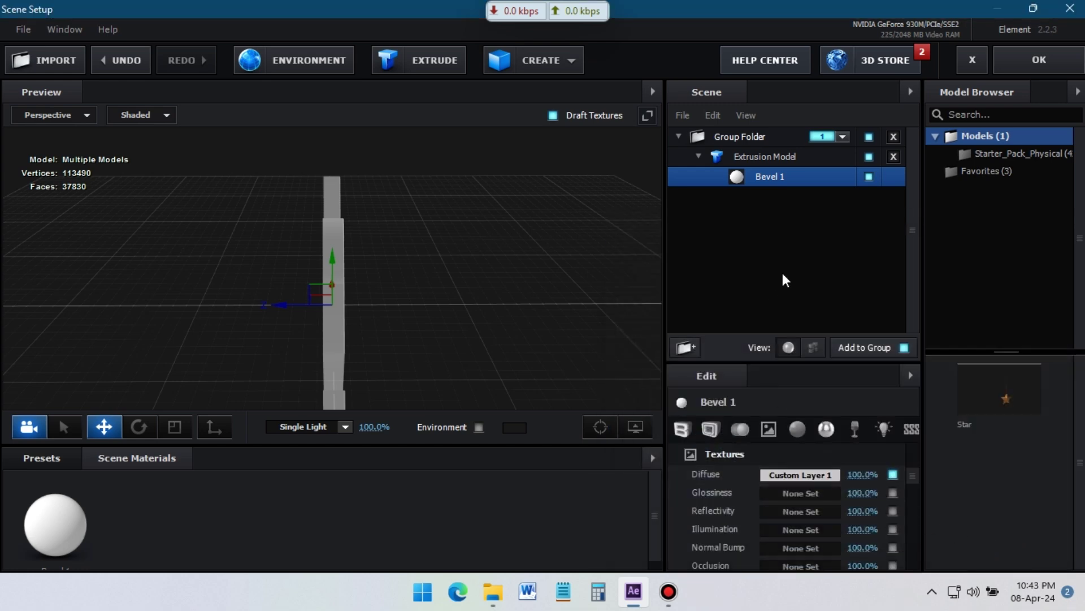
drag(400, 266, 374, 328)
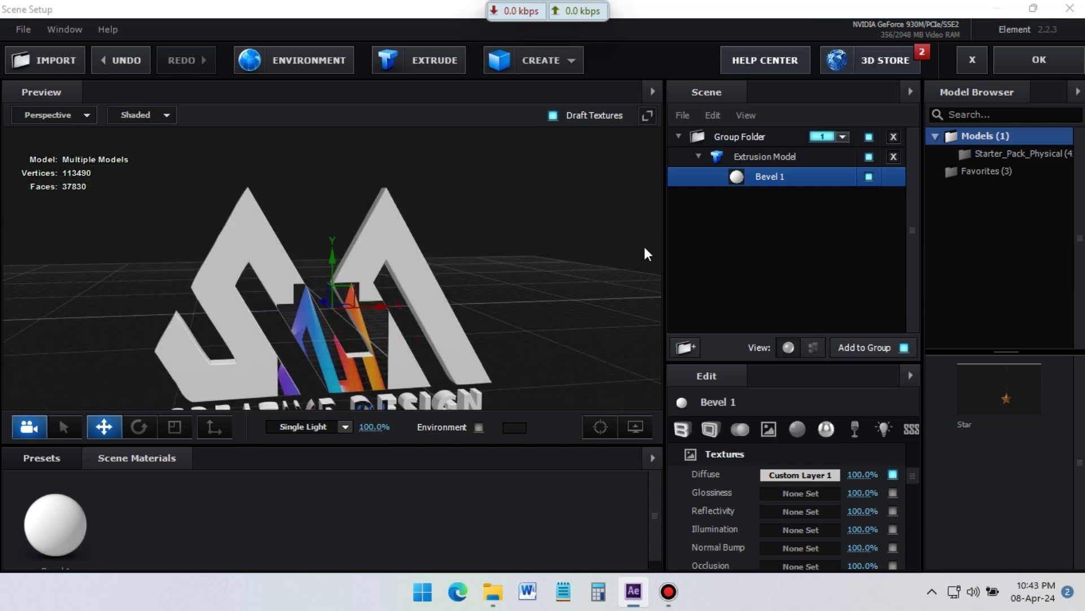
- Enable Use Layer as UV for Bevel 1 so the logo texture maps onto the extruded shape
scroll(835, 493, up, 2)
scroll(853, 476, down, 10)
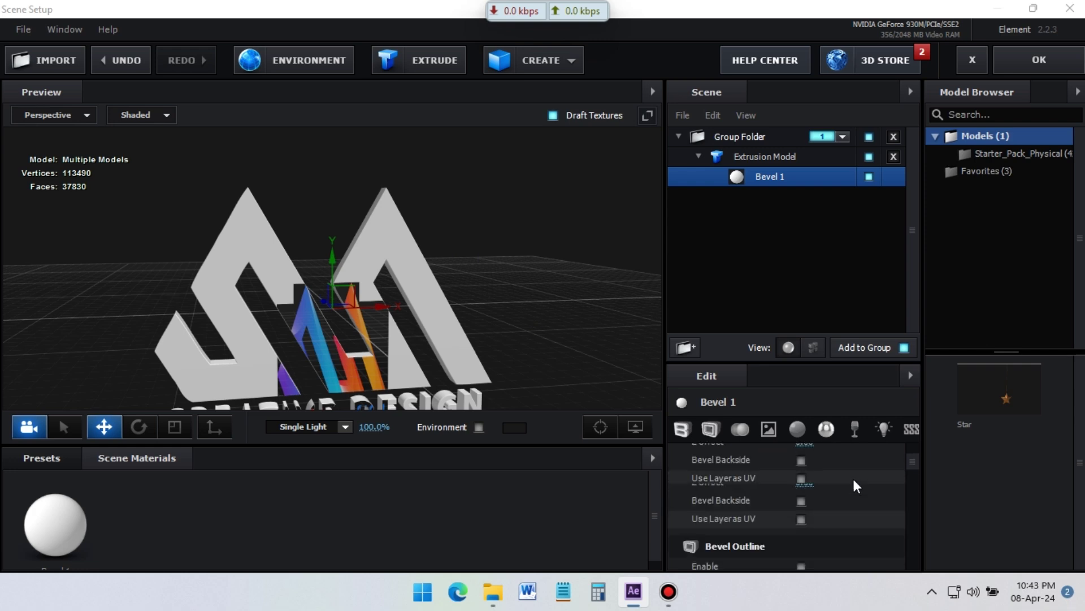
scroll(853, 476, up, 3)
scroll(770, 491, down, 4)
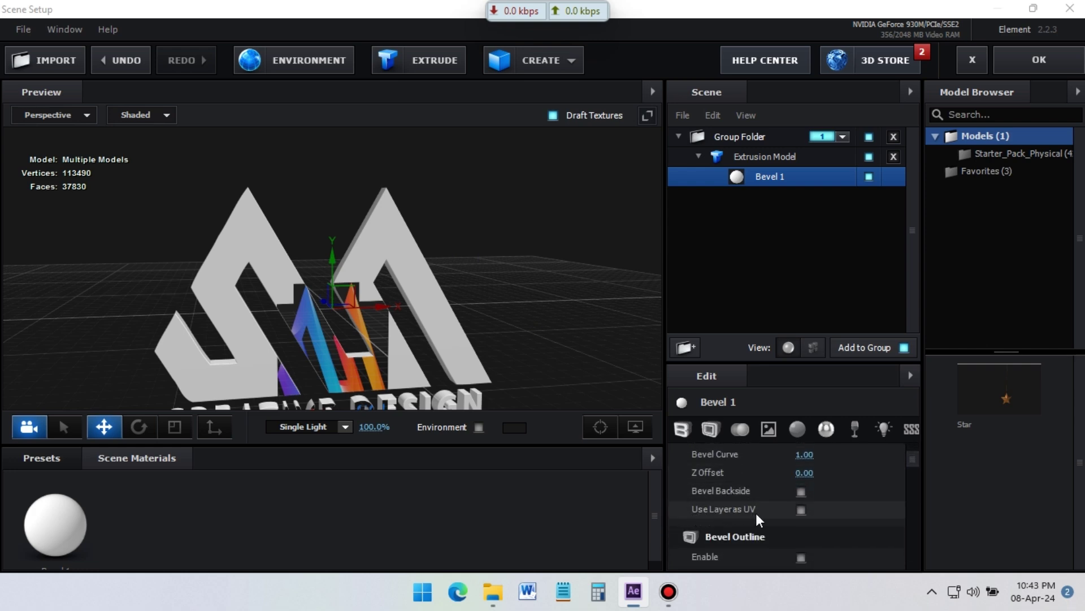
click(801, 509)
drag(446, 308, 503, 282)
- Set the Extrude amount of the extrusion model's Bevel 1 to 0.40
scroll(860, 497, up, 4)
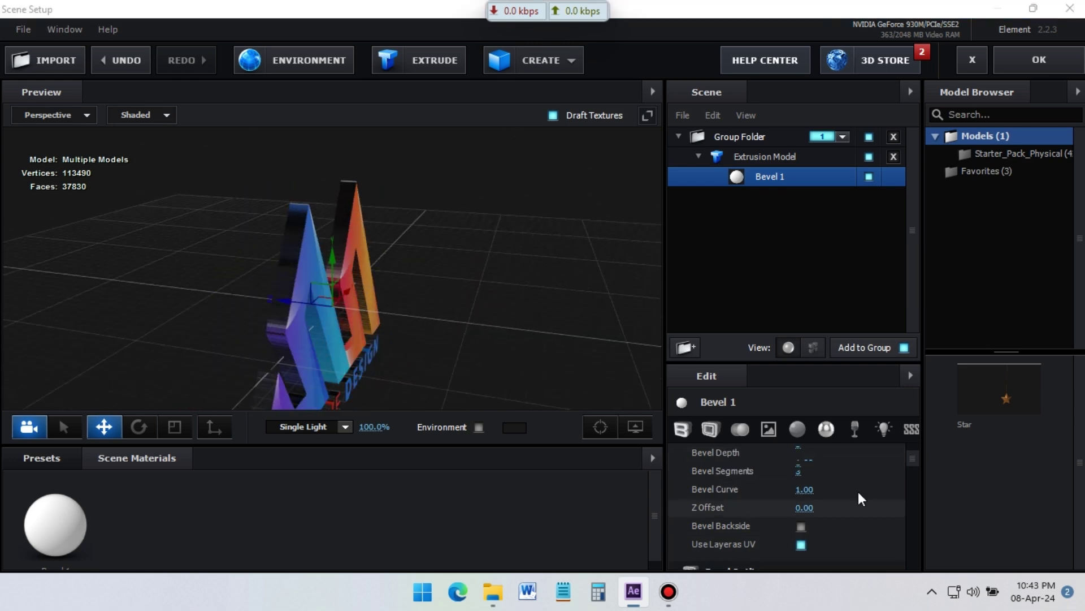
click(808, 475)
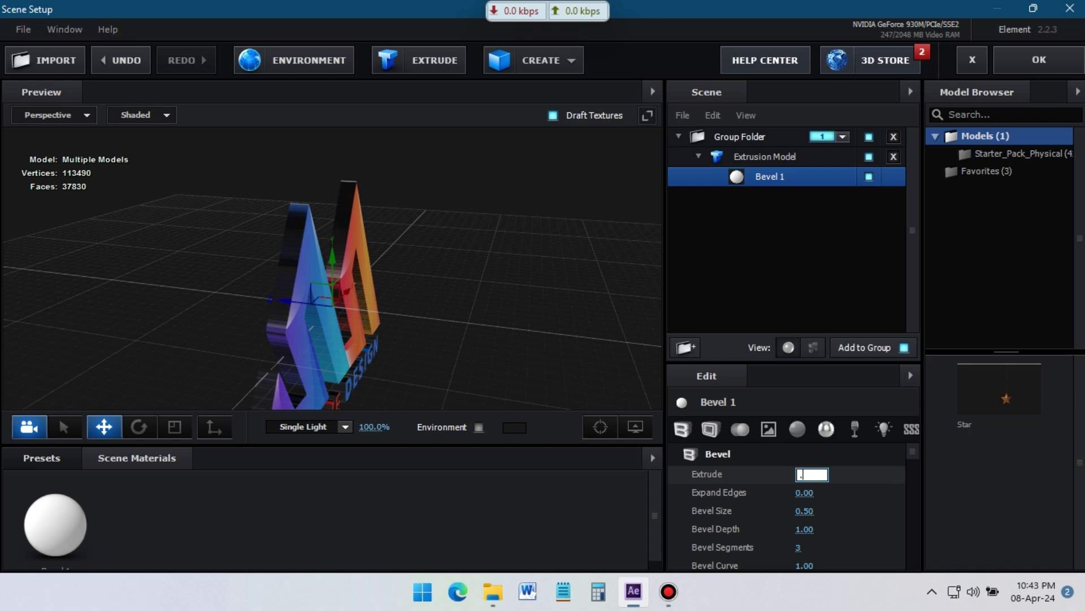
text(.40)
key(Return)
- Rename the textured extrusion model to Logo_top and collapse its contents in the scene list
double_click(770, 157)
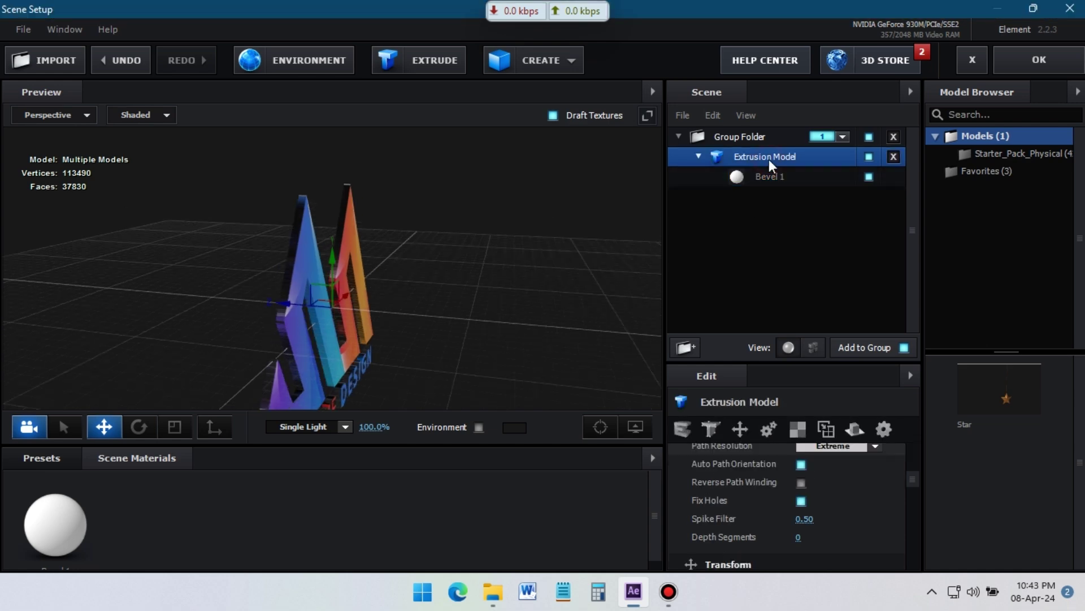
text(Logo_top)
key(Return)
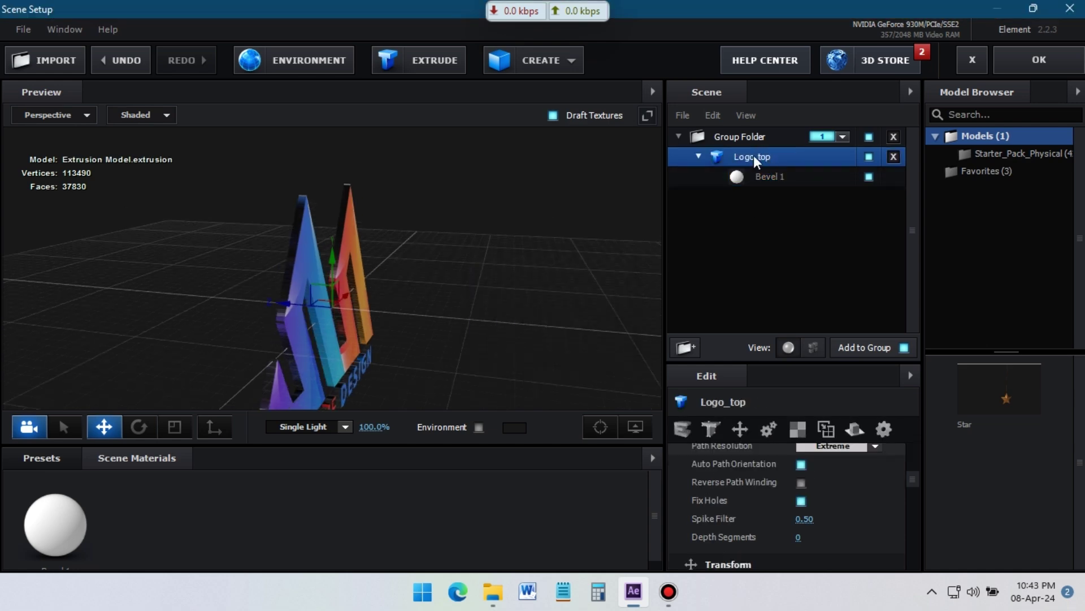
click(698, 157)
- Extrude a second model from the logo path and set its Bevel 1 Extrude amount to 0.65
click(449, 60)
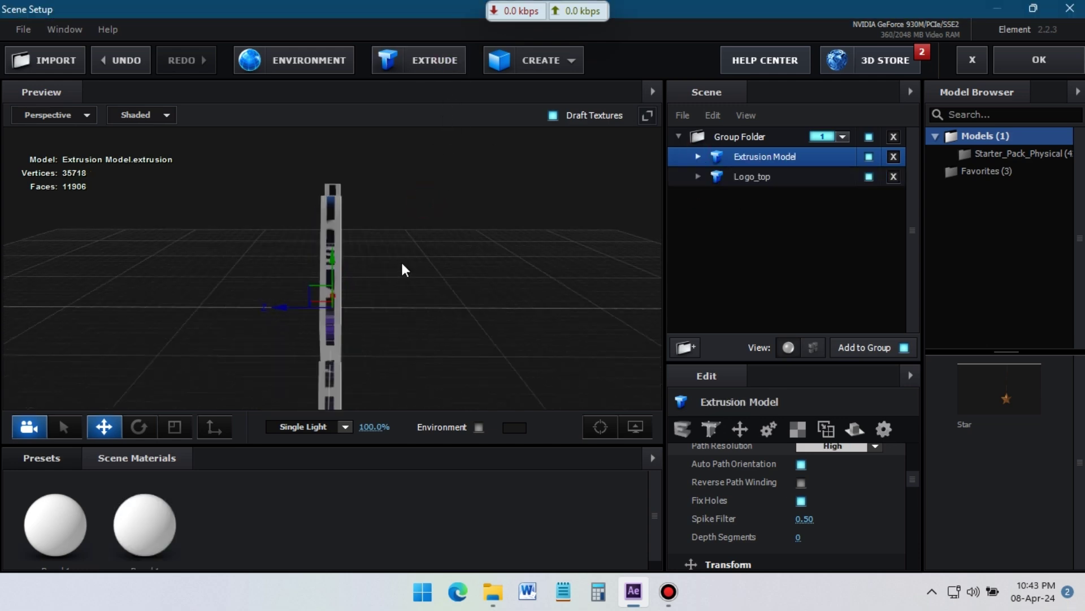
click(699, 156)
click(770, 177)
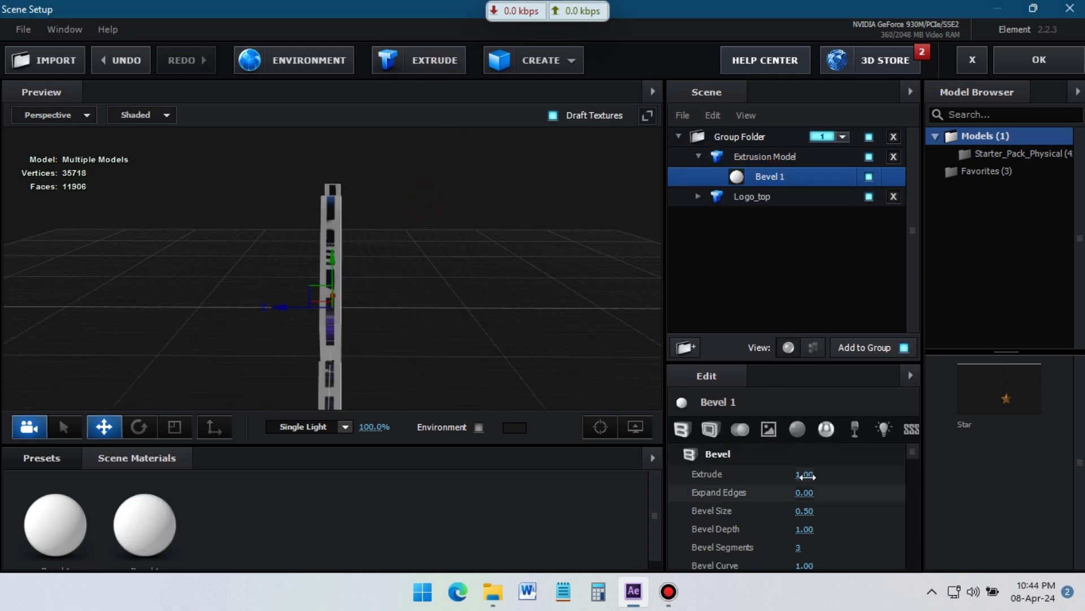
click(805, 473)
text(.75)
key(Return)
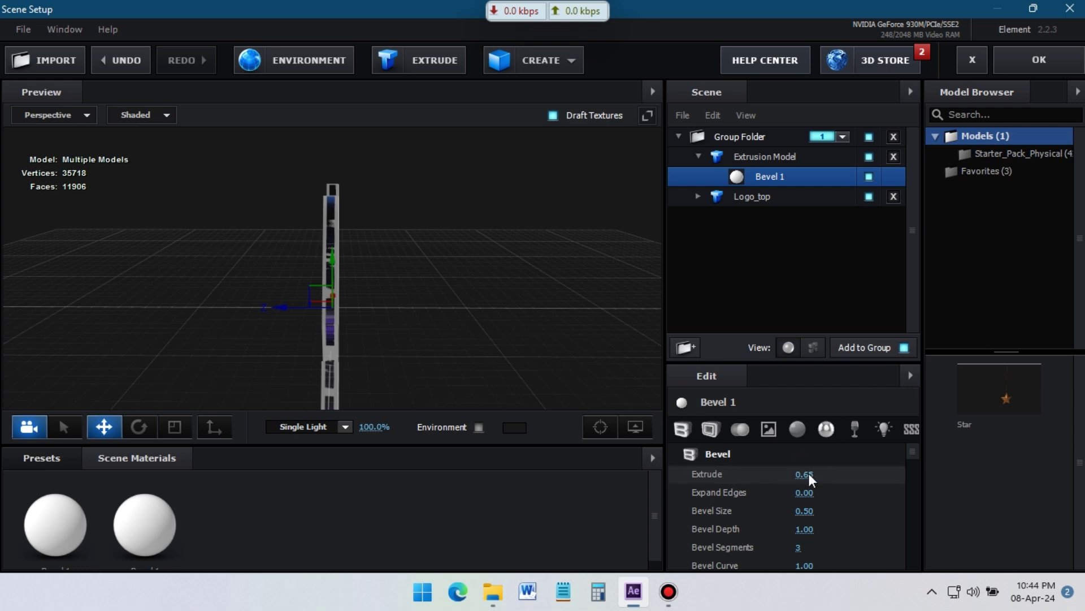
- Move the second extrusion along Z directly behind Logo_top and apply the Plastic_White physical material to it
scroll(396, 326, up, 5)
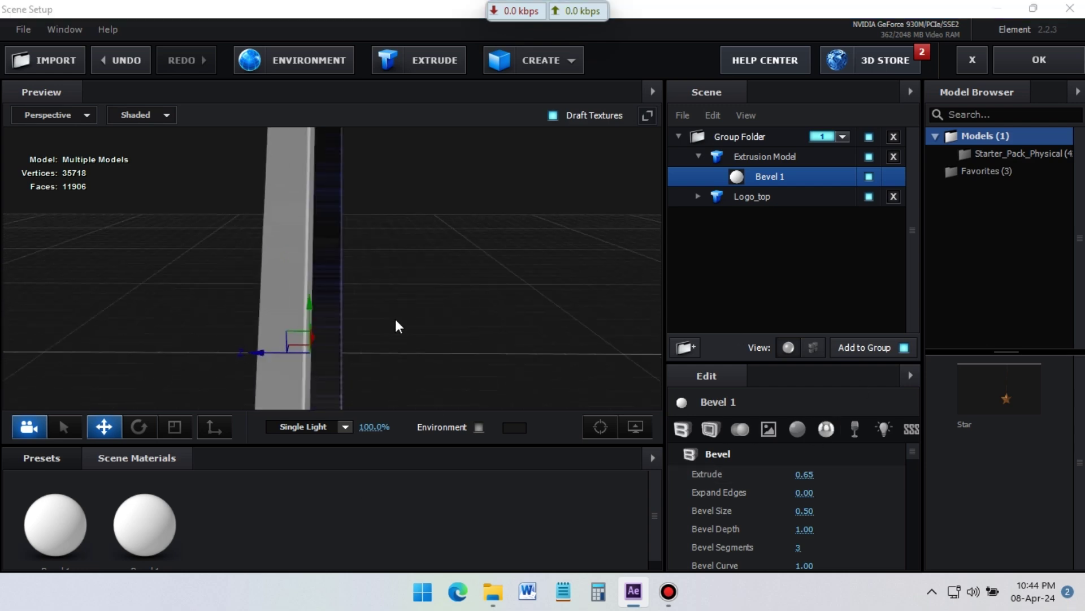
drag(259, 354, 373, 348)
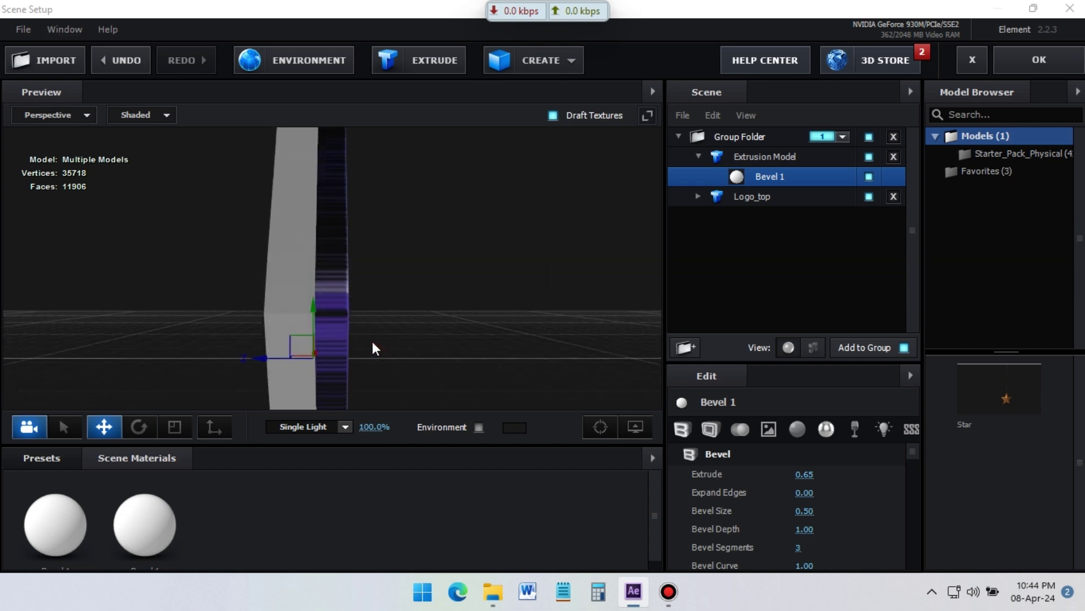
click(42, 458)
click(81, 560)
scroll(403, 541, down, 5)
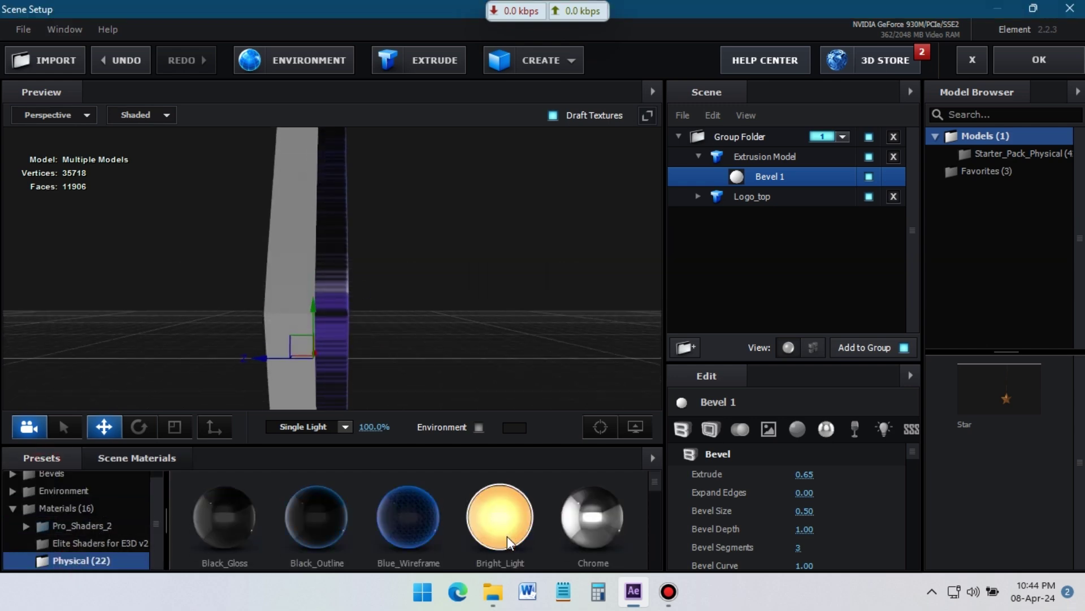
scroll(403, 541, up, 2)
drag(315, 487, 767, 179)
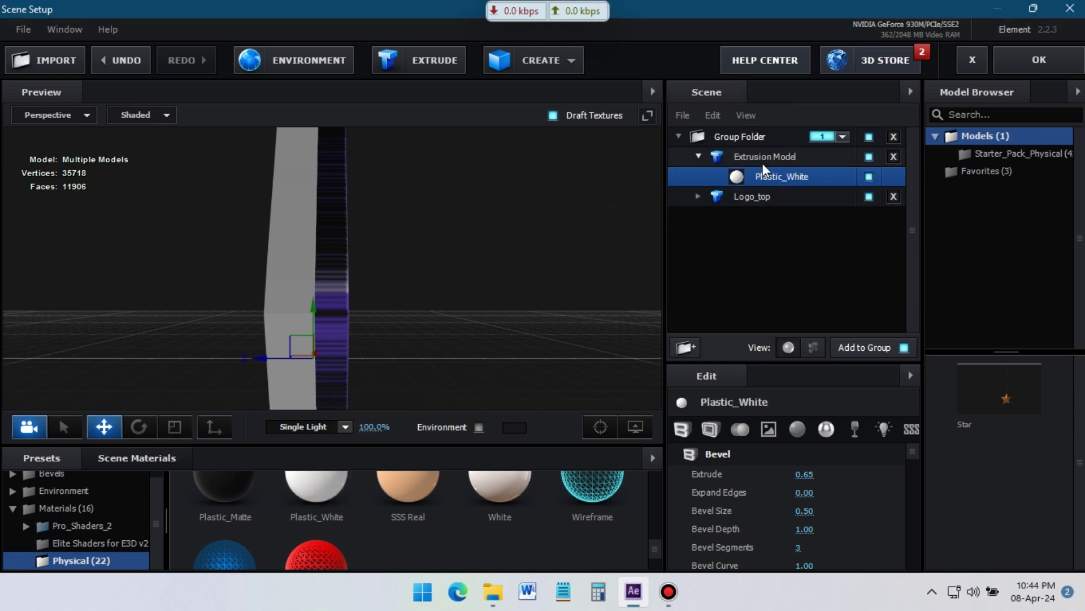
- Set the diffuse color of the second extrusion's Plastic_White material to red F30808
right_click(756, 159)
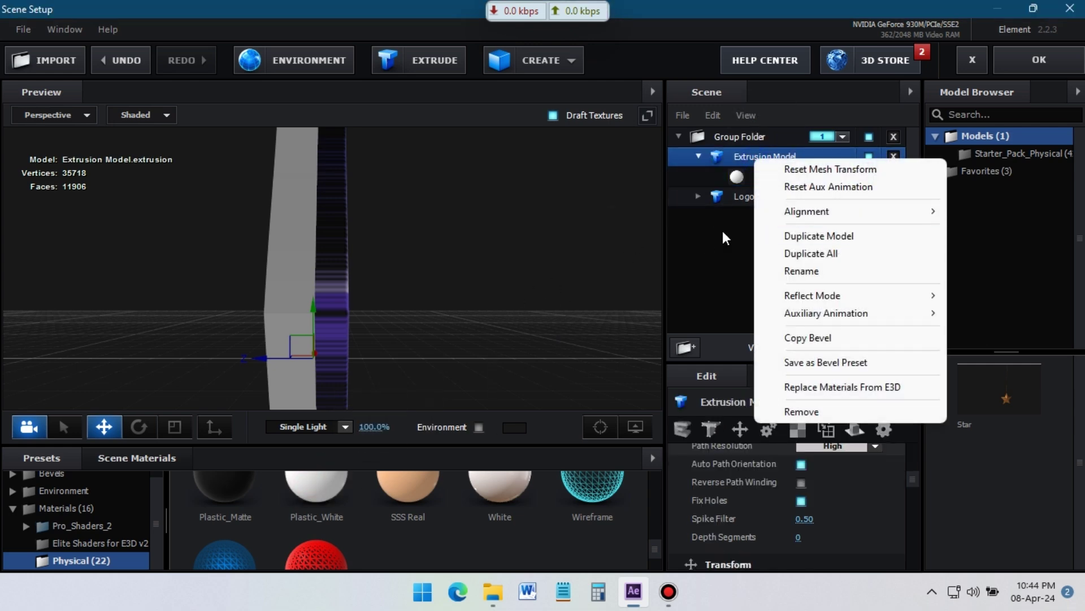
click(837, 236)
click(799, 433)
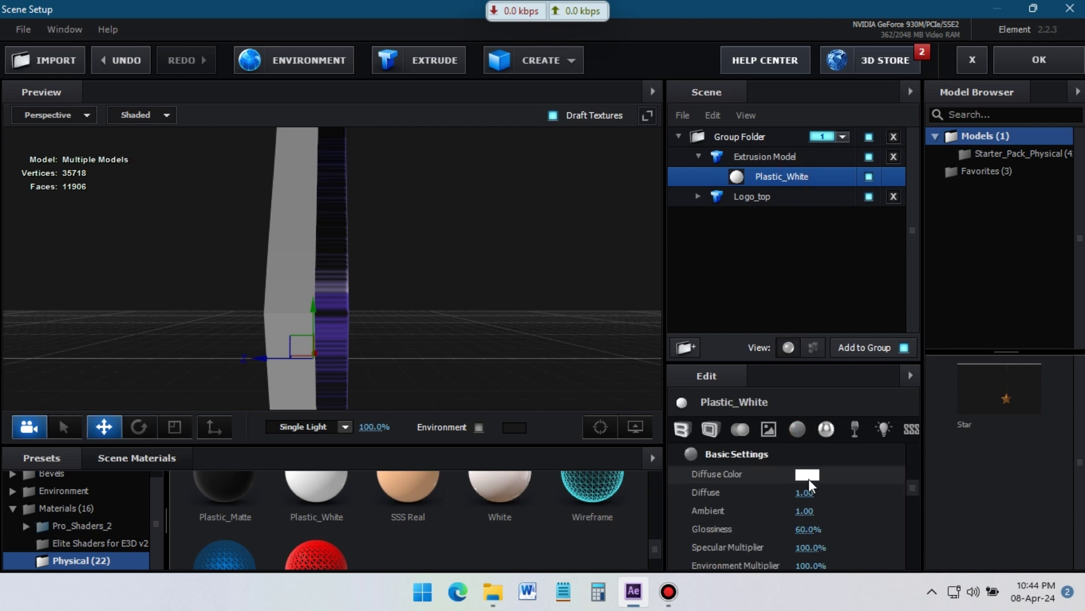
click(807, 476)
mouse_move(883, 444)
mouse_down()
mouse_move(853, 375)
mouse_move(875, 431)
mouse_move(865, 378)
mouse_move(868, 387)
mouse_up()
click(887, 551)
click(890, 369)
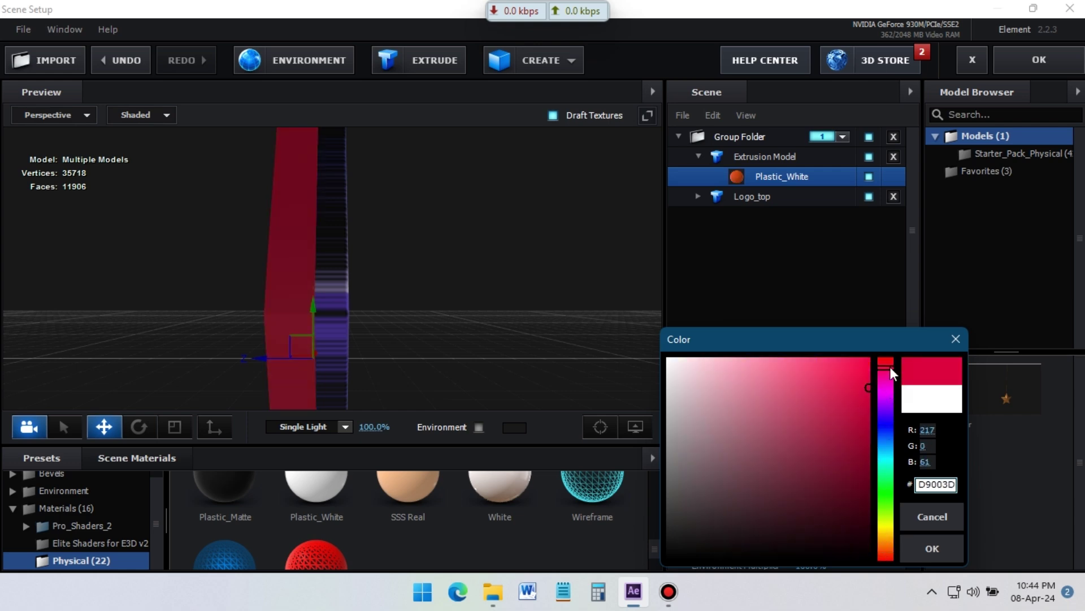
click(863, 368)
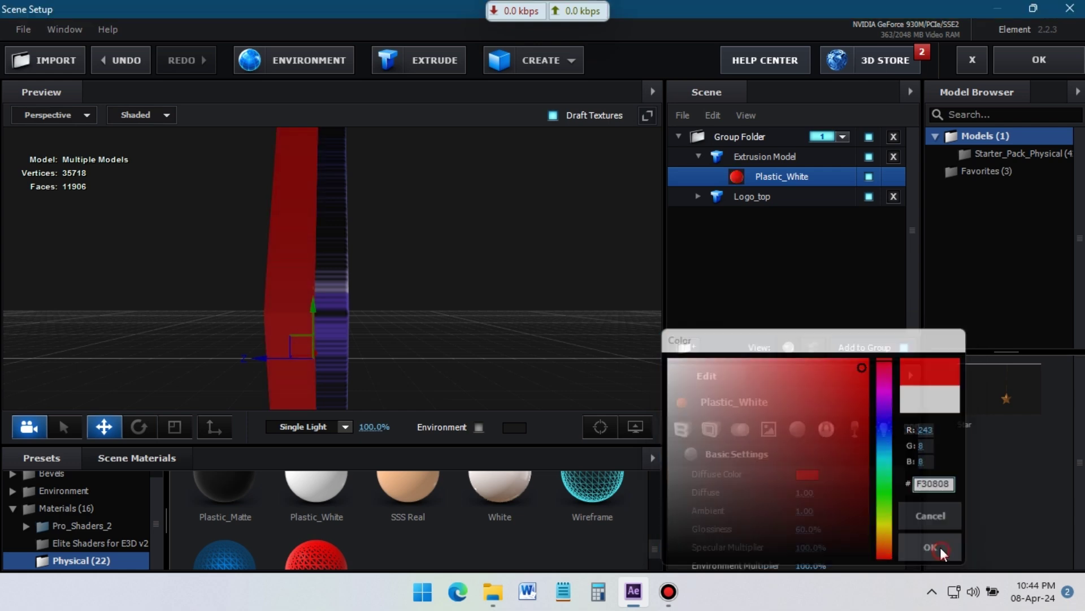
click(933, 548)
- Change the diffuse color of the second extrusion's Plastic_White material to orange-red
drag(387, 266, 464, 280)
click(807, 474)
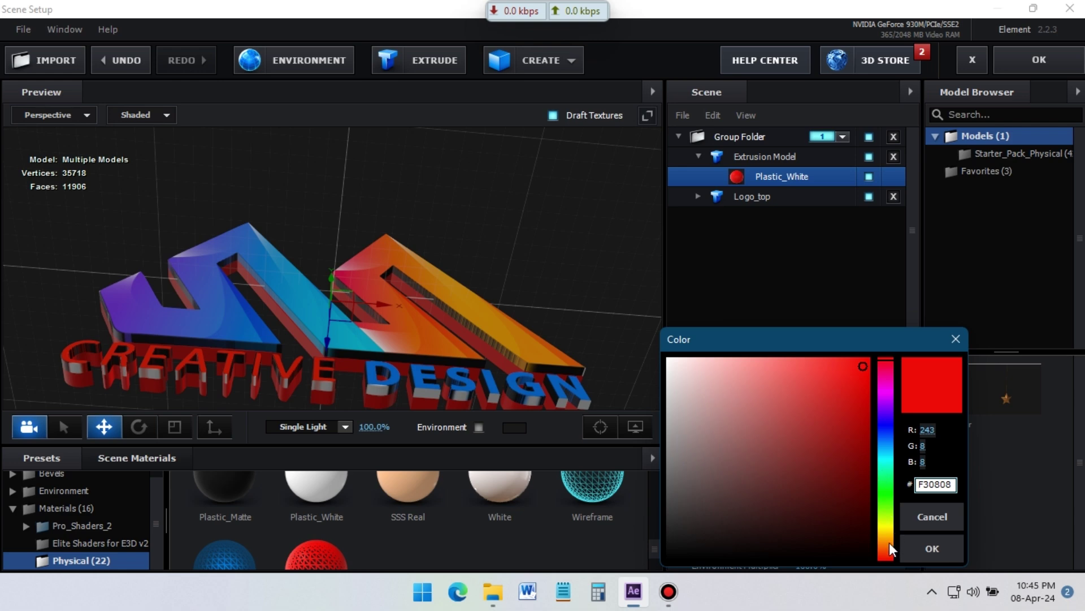
drag(889, 543, 886, 546)
drag(878, 373, 875, 360)
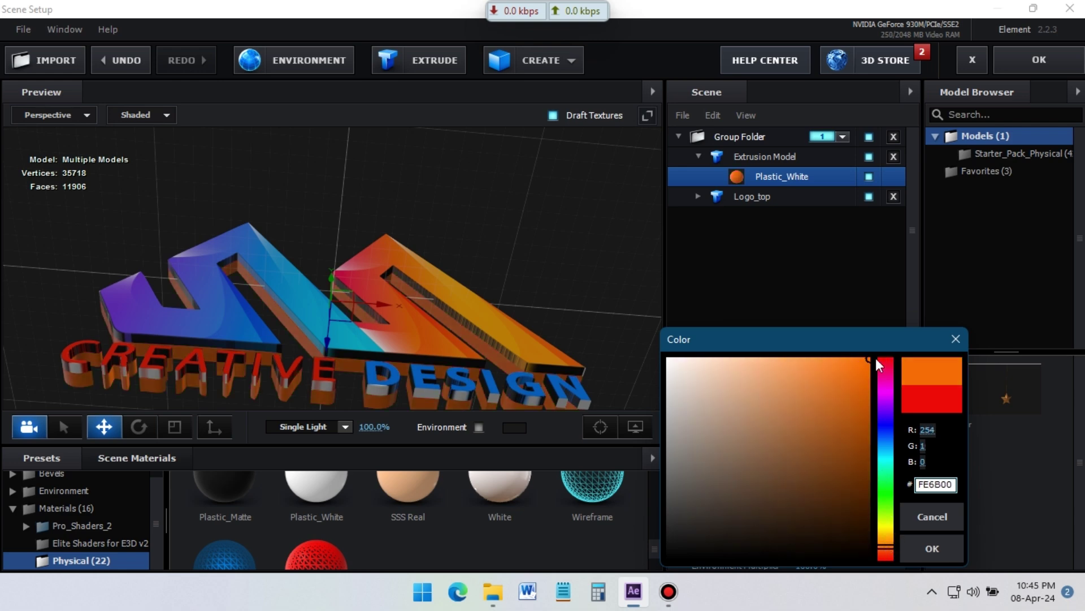
click(892, 557)
click(932, 548)
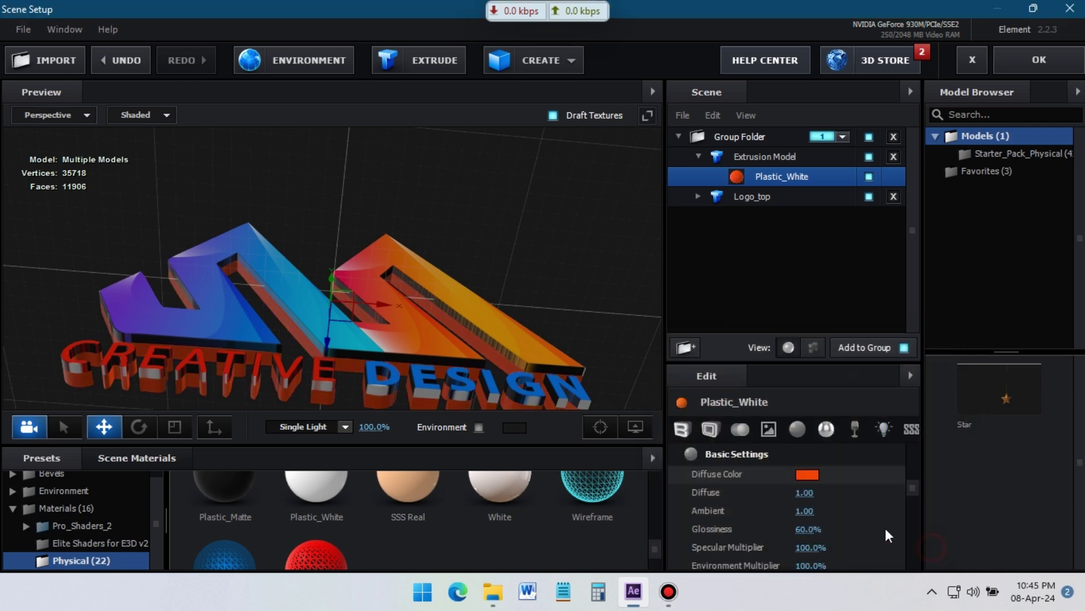
- Duplicate the orange-red extrusion model and apply the Plastic_White preset material to the copy
drag(588, 310, 635, 300)
click(759, 158)
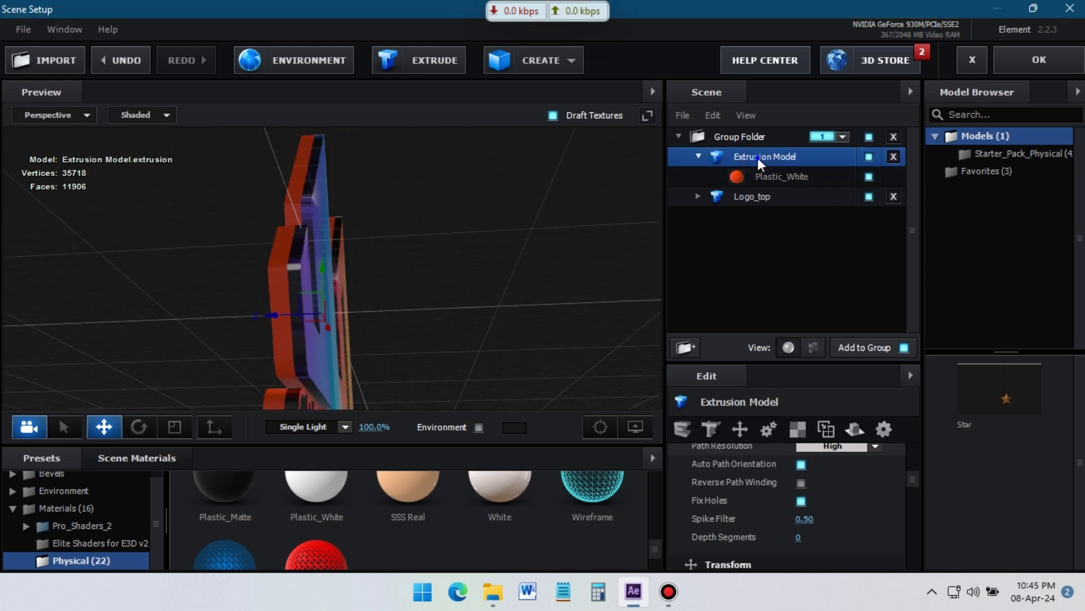
right_click(757, 157)
click(775, 232)
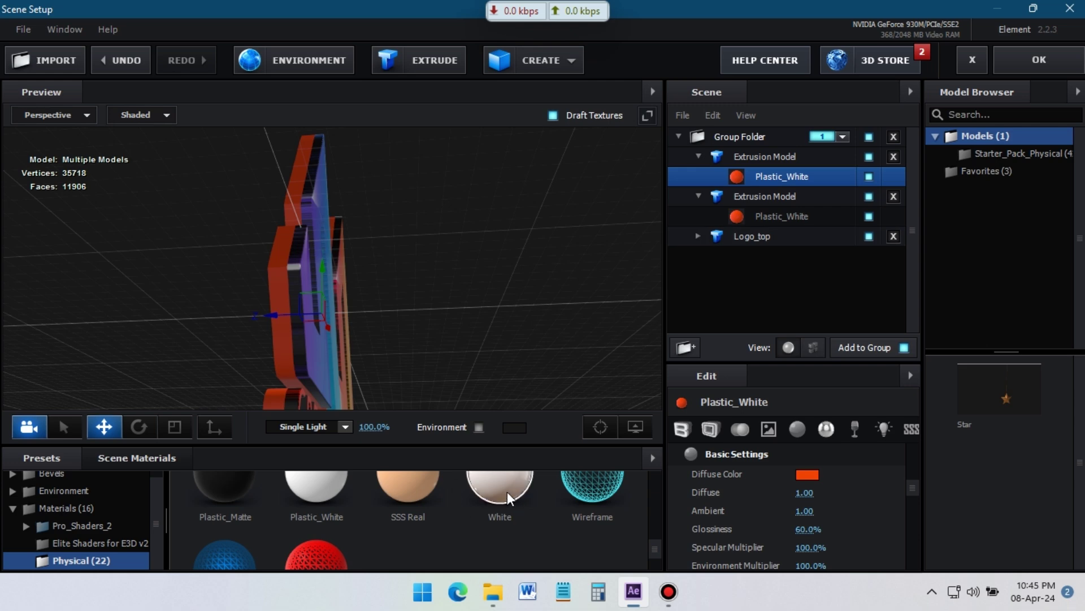
drag(319, 493, 785, 186)
- Move the white extrusion copy along Z so it sits directly behind the orange-red layer
drag(276, 324, 373, 276)
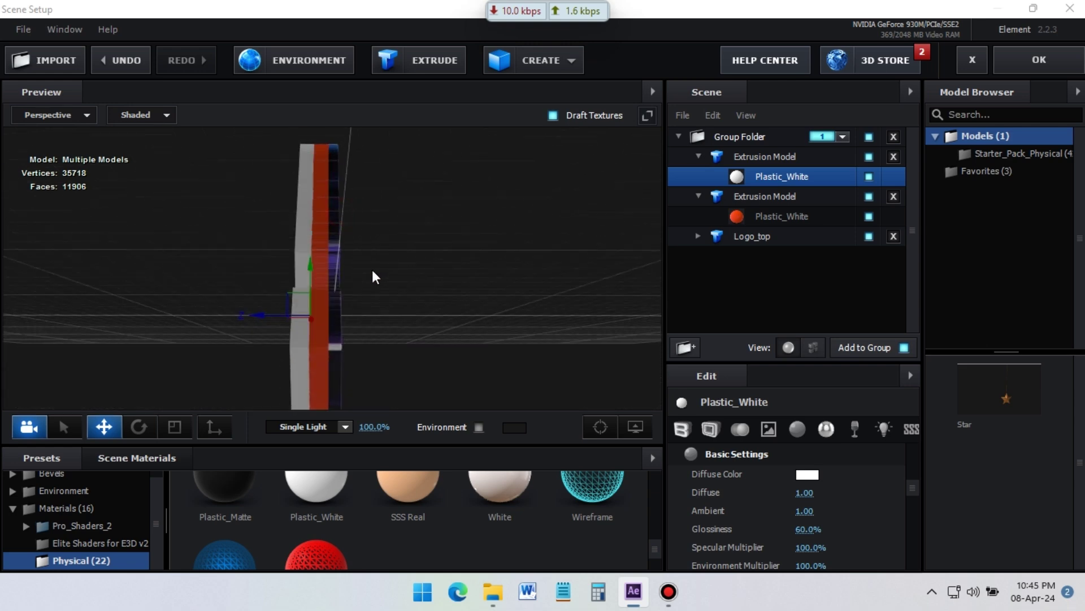
scroll(373, 277, up, 5)
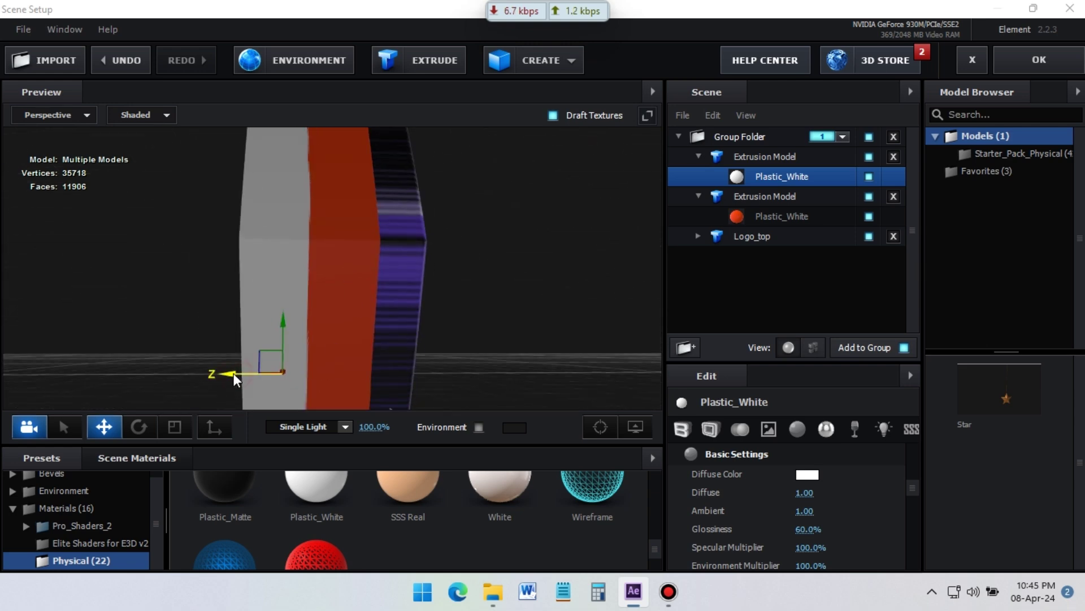
drag(237, 379, 379, 249)
scroll(378, 288, down, 5)
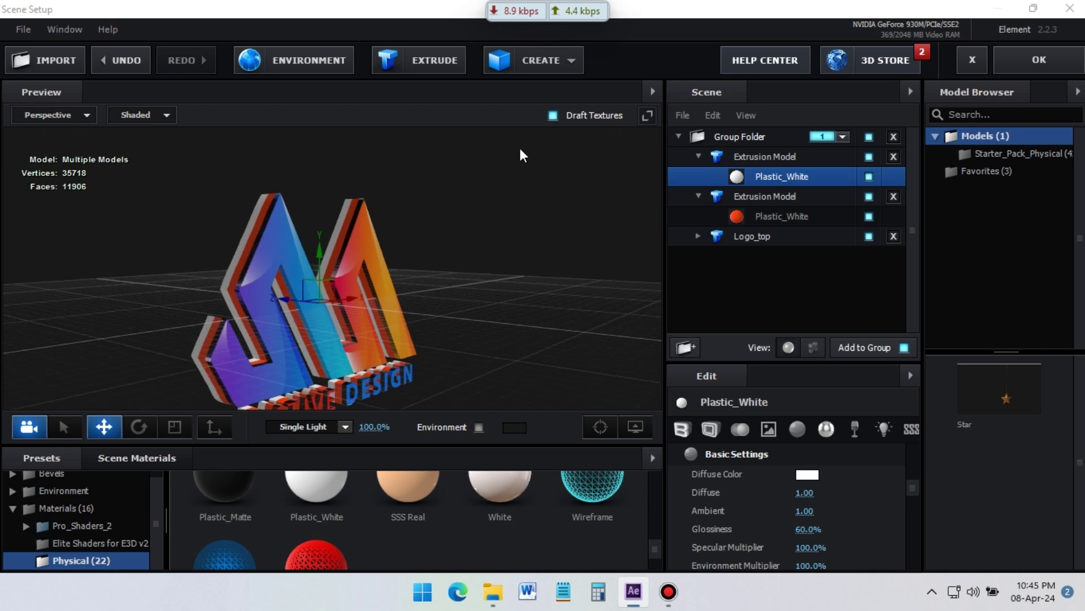
- Create a plane model and set its XY size to 100 by 100
click(572, 60)
click(745, 98)
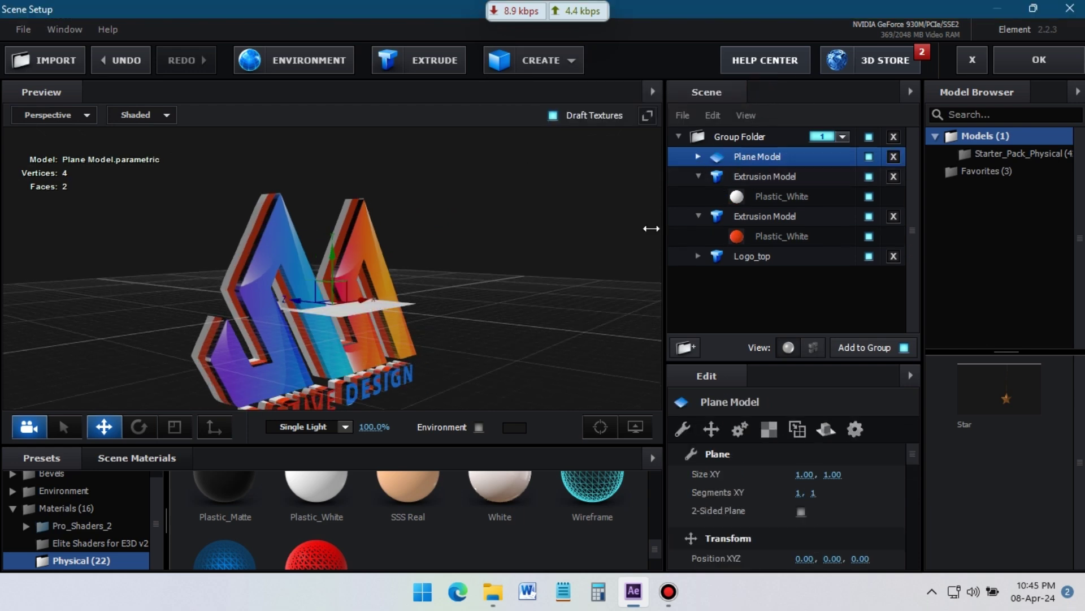
drag(517, 258, 620, 271)
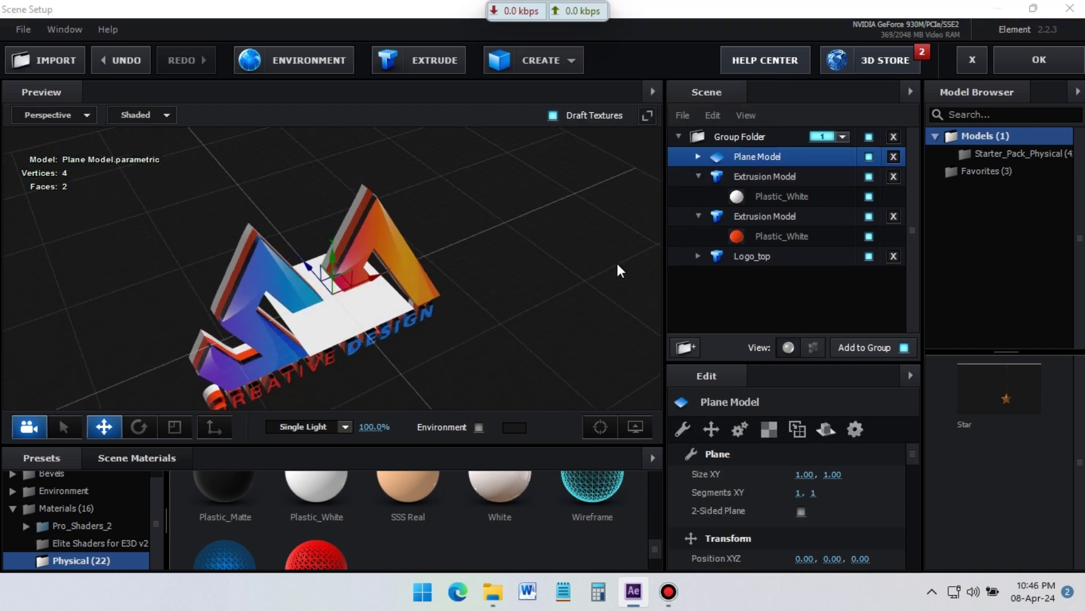
click(805, 474)
text(10)
key(Return)
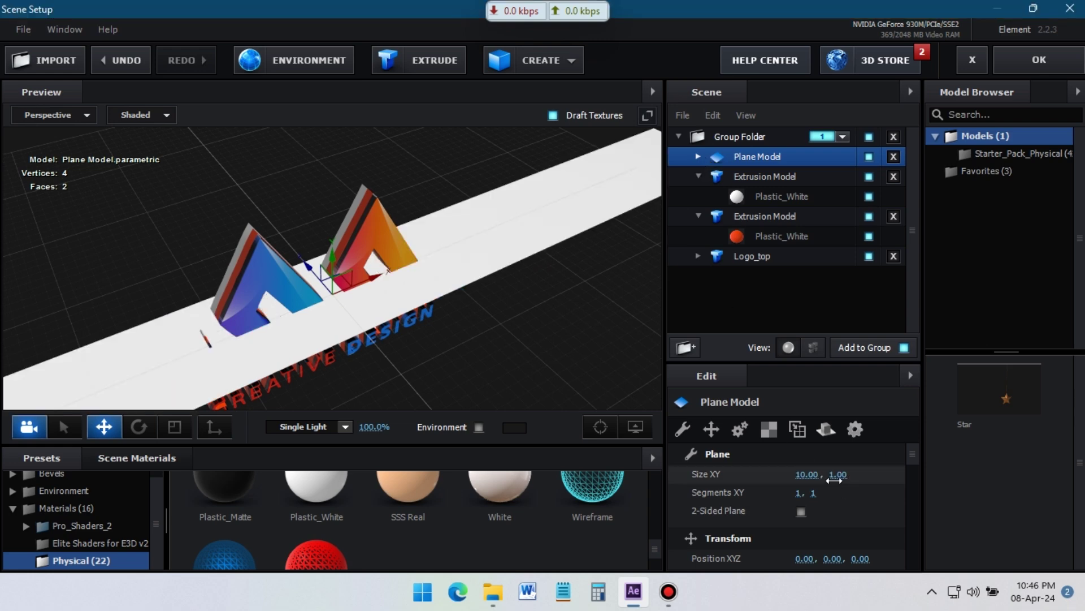
key(Return)
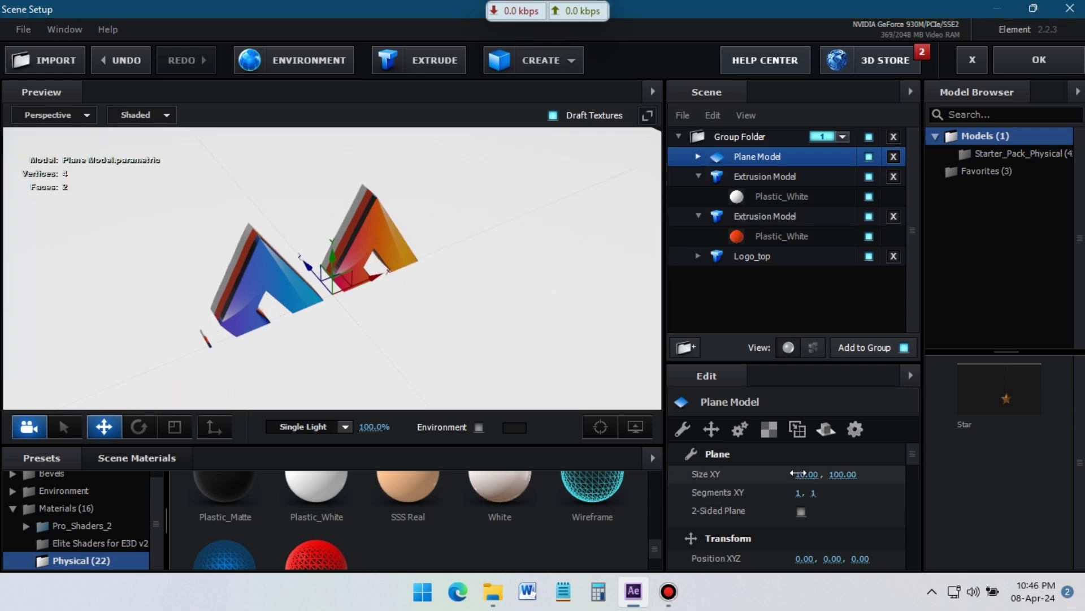
click(803, 474)
text(1000)
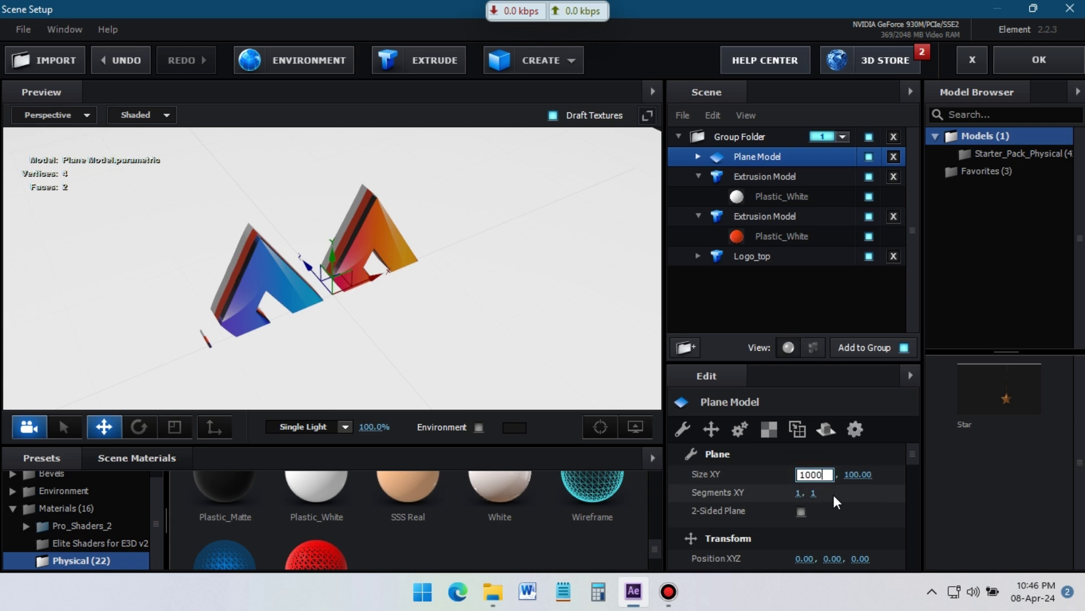
key(Return)
- Rotate the plane upright so it stands parallel to the logo as a back wall
drag(436, 267, 170, 430)
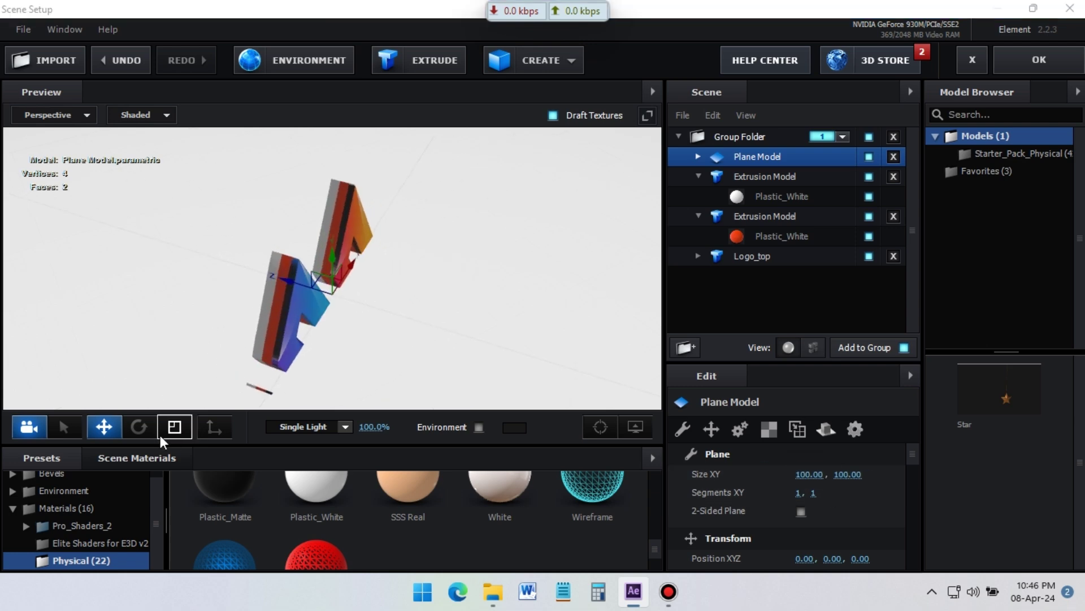
click(138, 426)
mouse_move(368, 286)
mouse_down()
mouse_move(499, 317)
mouse_move(363, 266)
mouse_move(412, 298)
mouse_move(475, 308)
mouse_move(463, 284)
mouse_up()
- Move the plane along Z to position 0.17 behind the logo layers and accept the scene setup
click(104, 426)
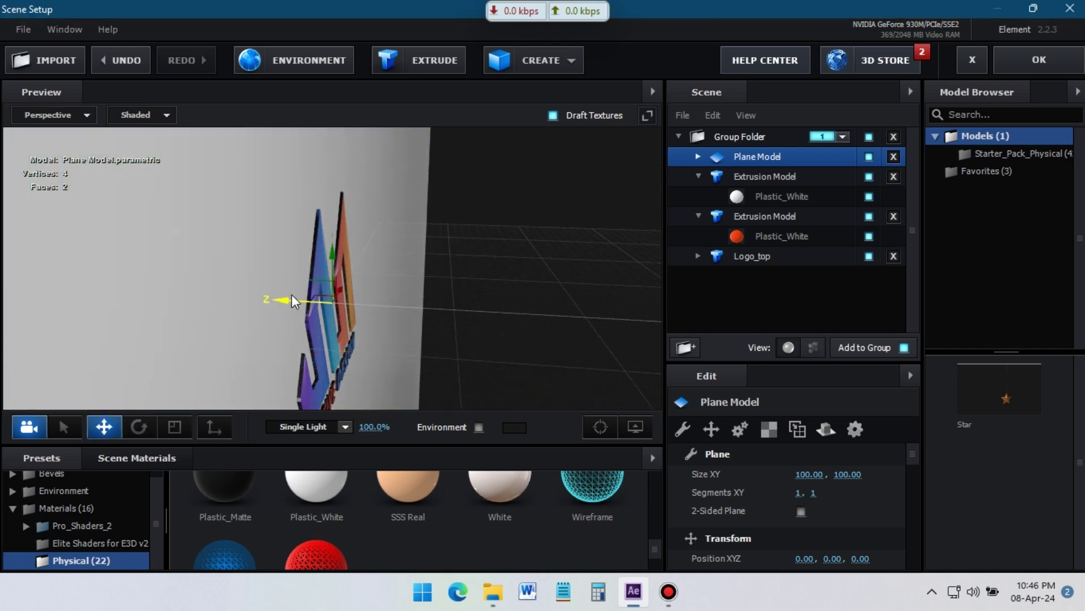
drag(293, 300, 249, 298)
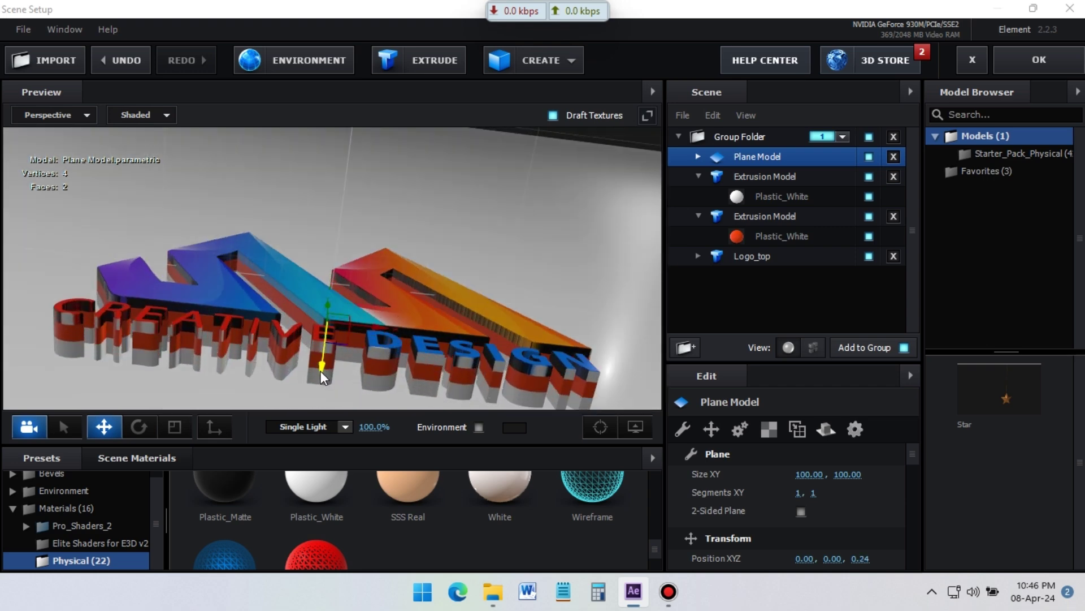
drag(324, 374, 324, 366)
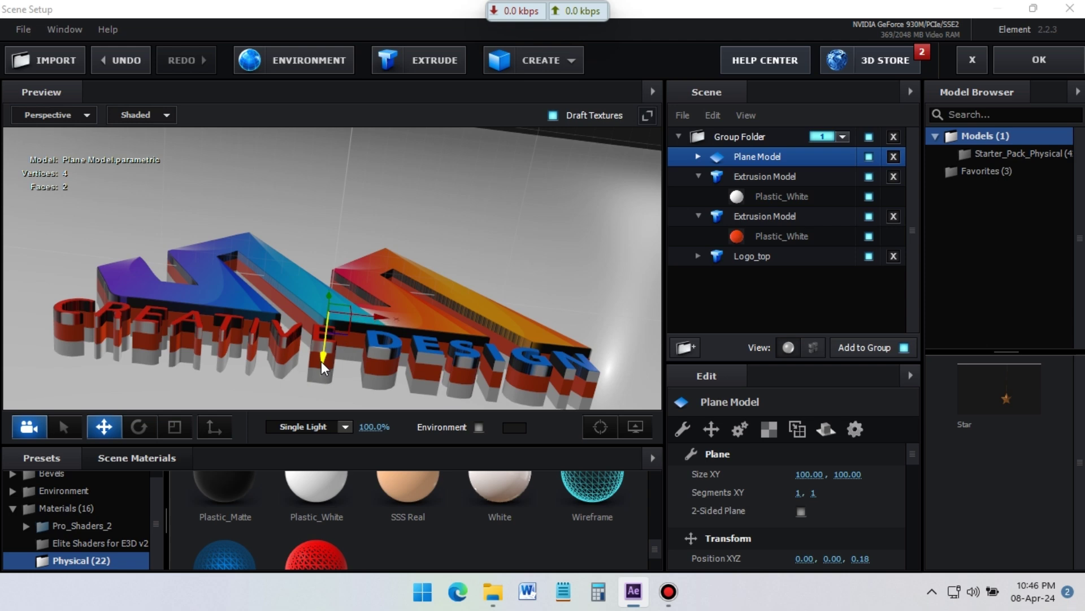
drag(476, 352, 260, 329)
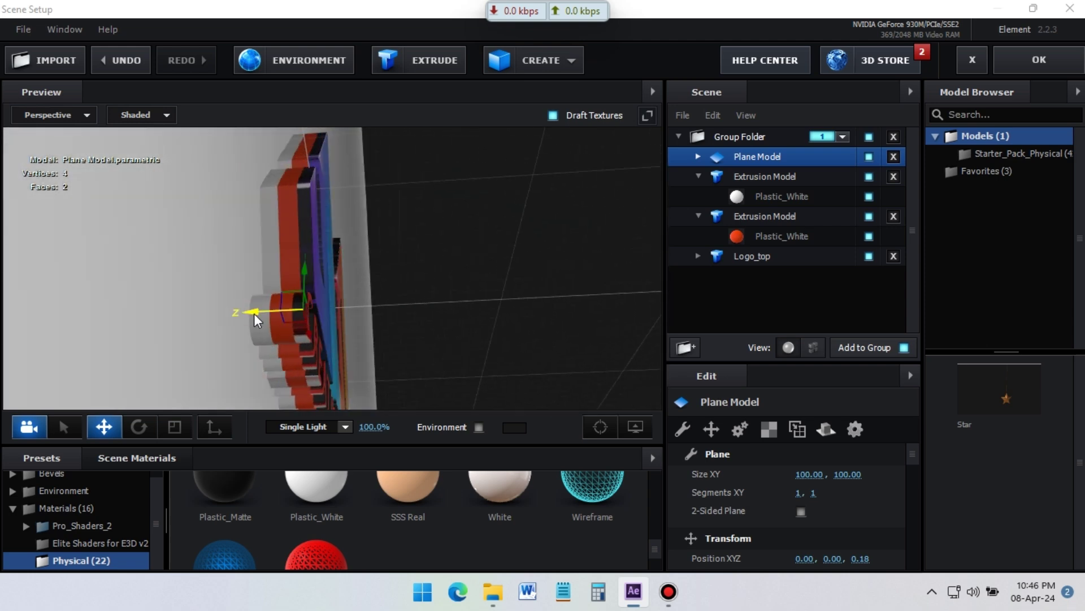
drag(255, 320, 521, 262)
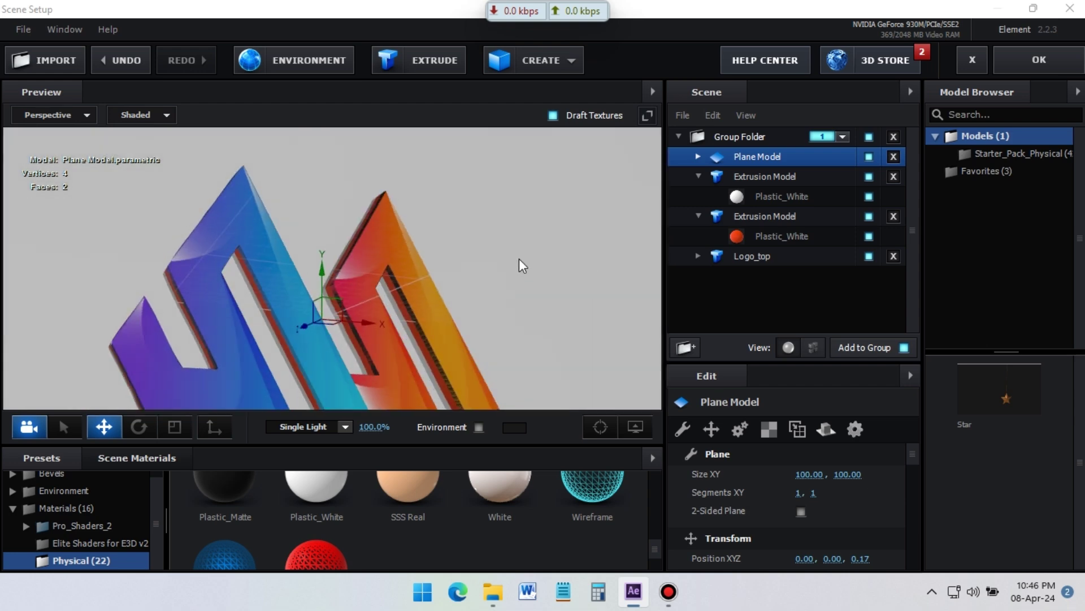
click(1053, 61)
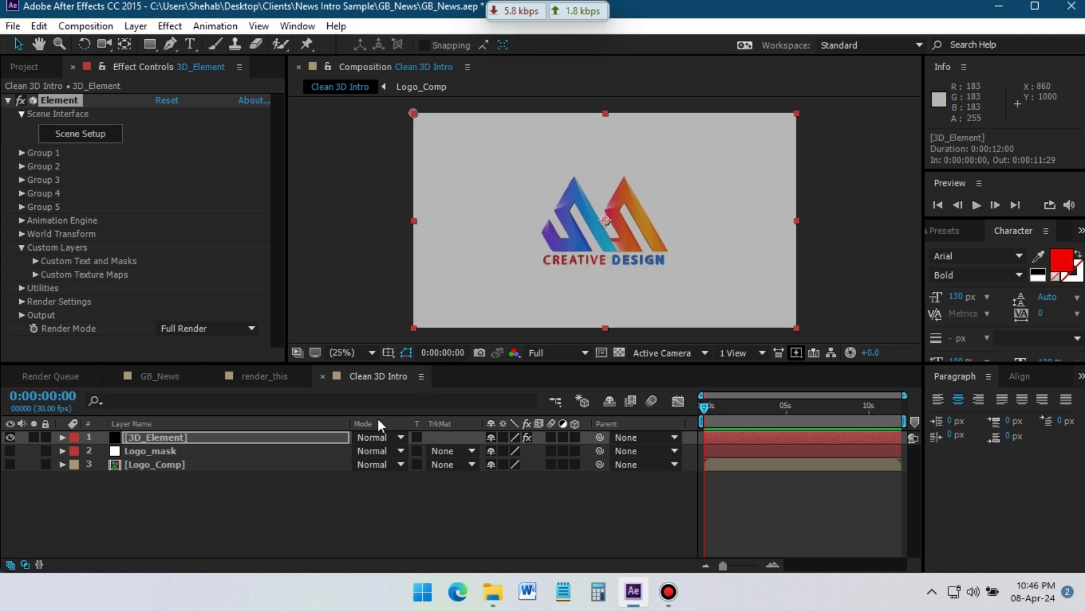
- Add a two-node camera with the 35mm preset to the Clean 3D Intro composition
right_click(178, 501)
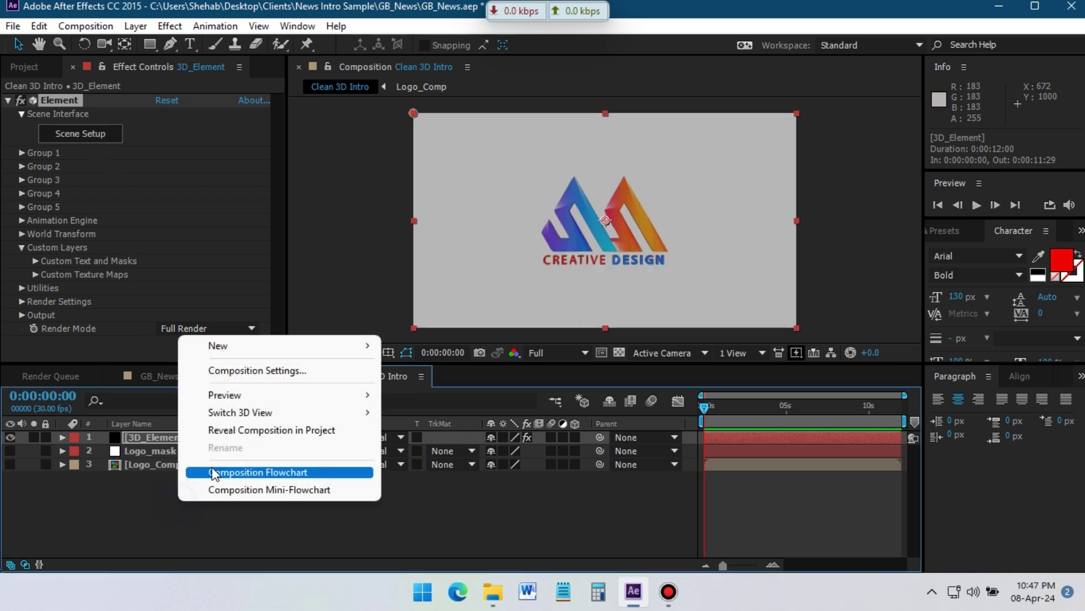
mouse_move(282, 345)
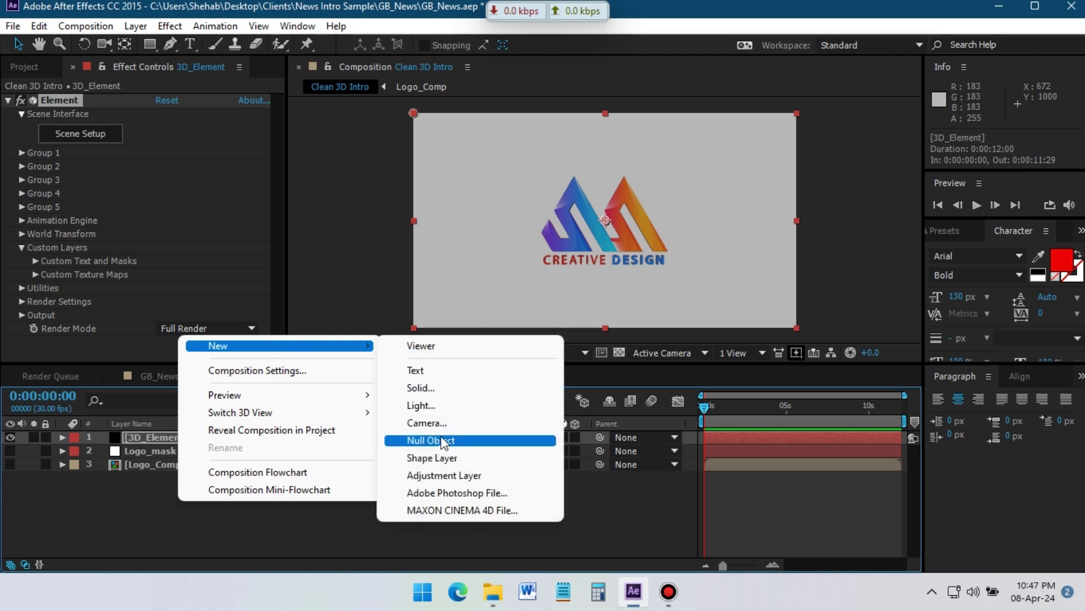
click(426, 423)
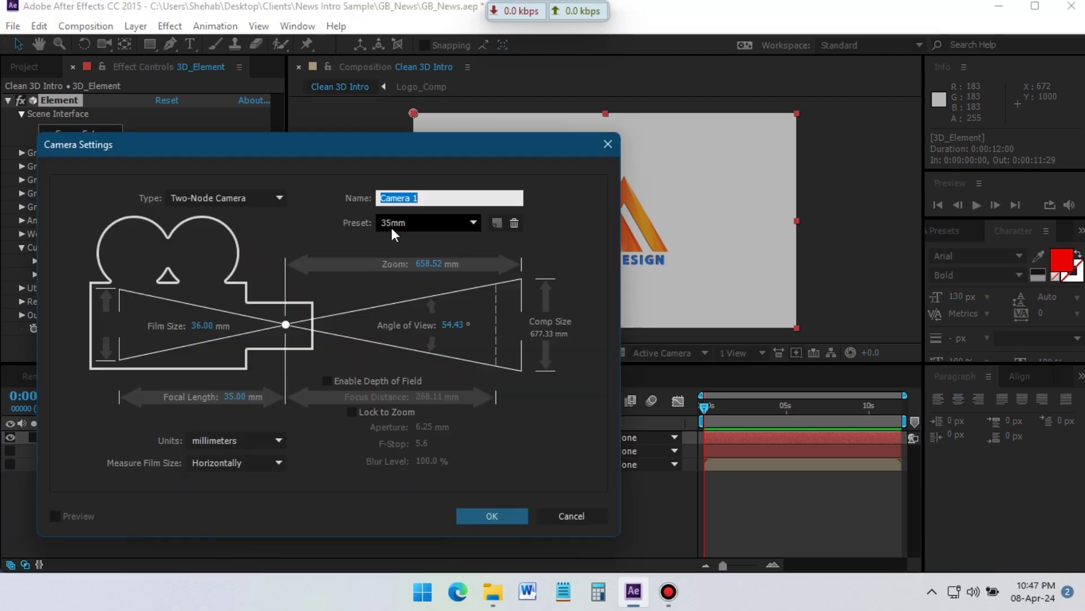
click(406, 220)
click(423, 335)
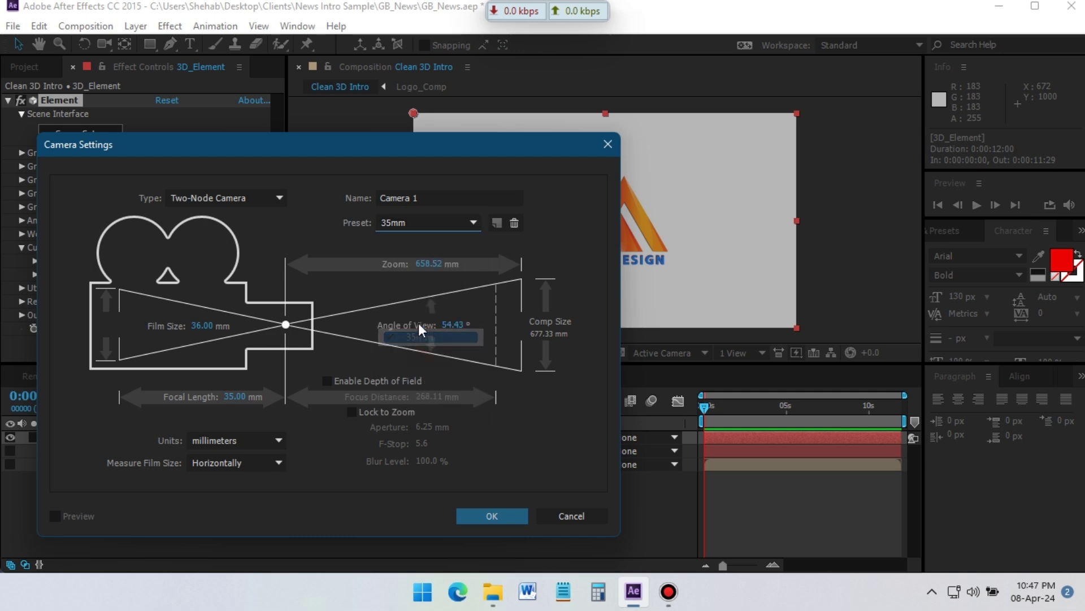
click(490, 516)
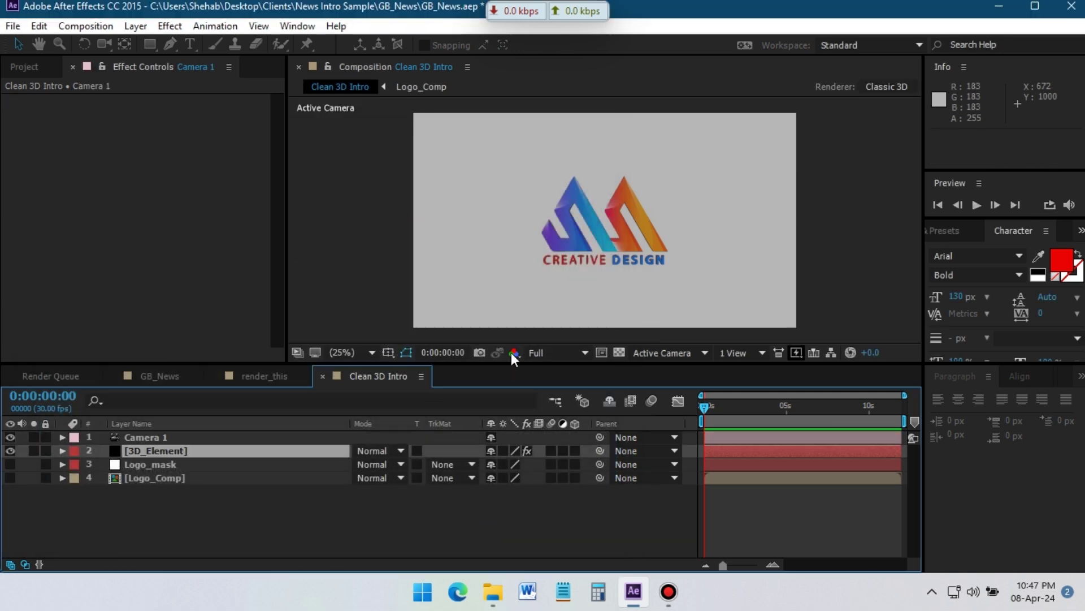
- Orbit and dolly the camera to a low, tilted view of the logo, at position about 827, 1418, -387
drag(104, 45, 174, 59)
drag(605, 221, 589, 260)
drag(104, 45, 160, 97)
drag(608, 189, 588, 247)
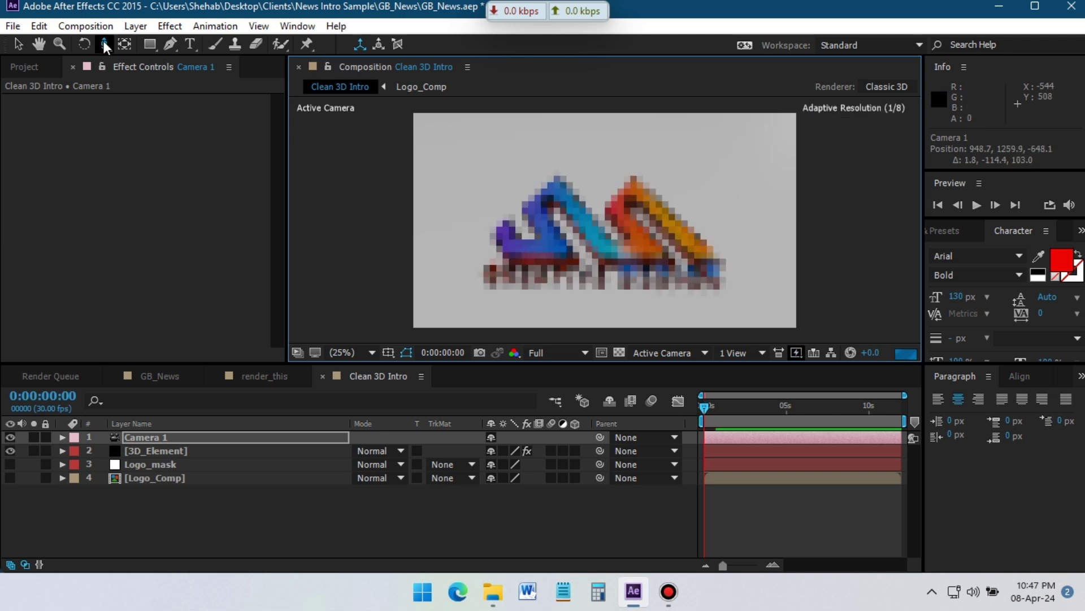
drag(102, 41, 160, 75)
drag(503, 280, 542, 266)
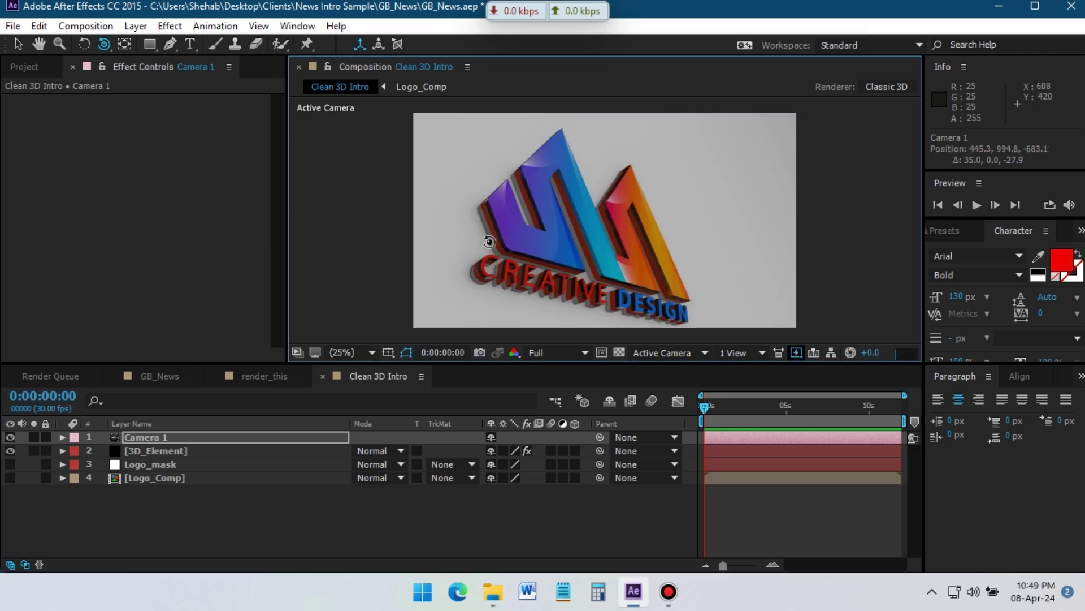
drag(502, 234, 600, 240)
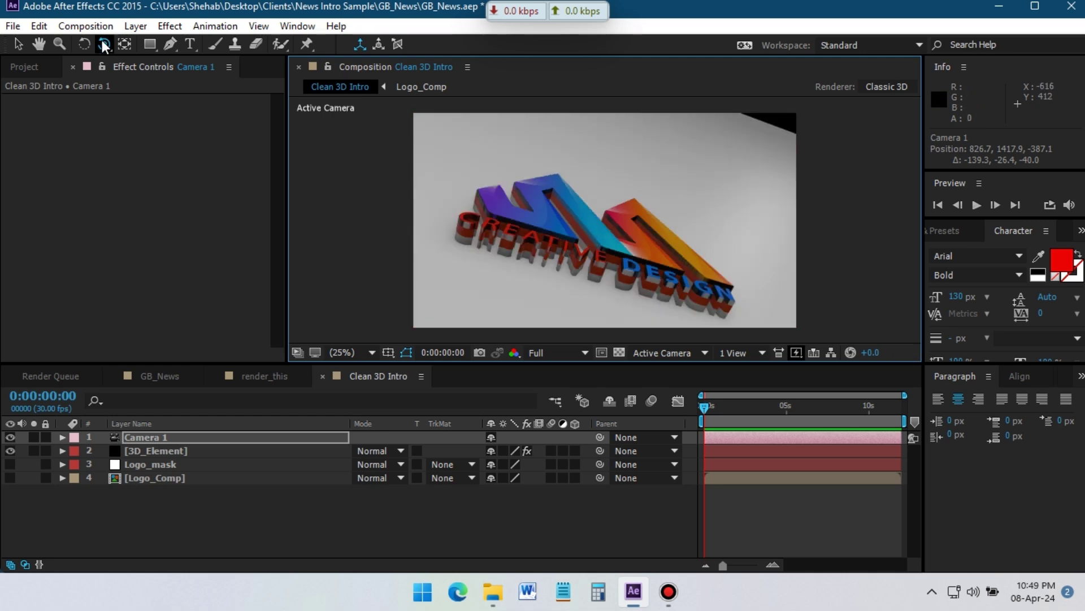
- Bring the camera closer and reframe it on the start of the word CREATIVE, at position about 576, 964, -257
drag(104, 45, 164, 94)
drag(586, 182, 590, 196)
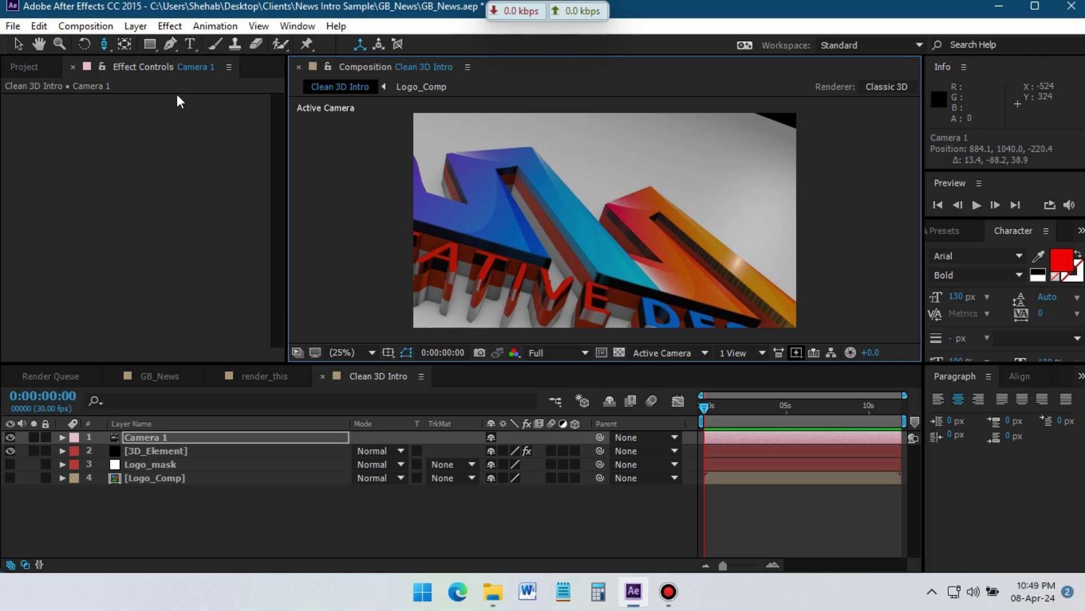
drag(105, 45, 135, 59)
drag(592, 237, 580, 243)
drag(103, 48, 182, 78)
drag(735, 175, 701, 192)
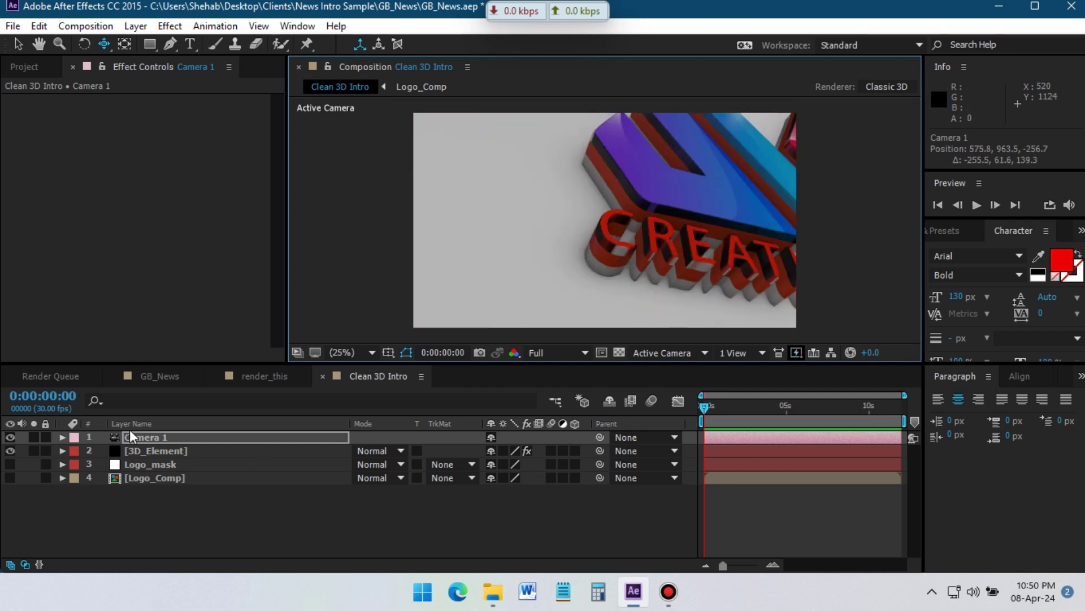
- At 0:00:03:04, keyframe a second camera pose by panning and orbiting across the logo to about 838, 976, -323
key(u)
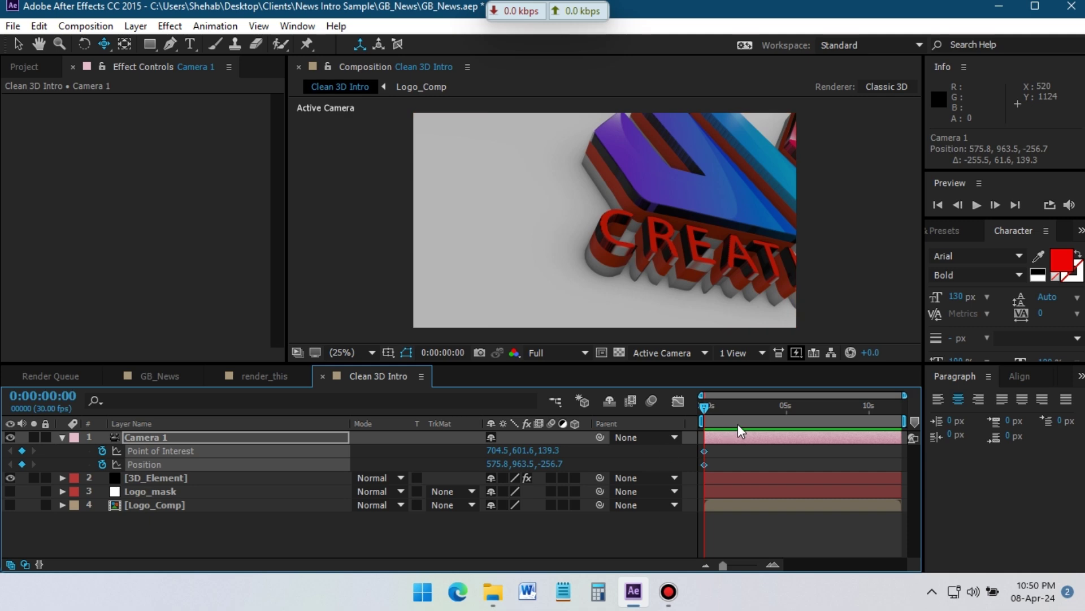
drag(740, 419, 755, 419)
drag(642, 216, 484, 250)
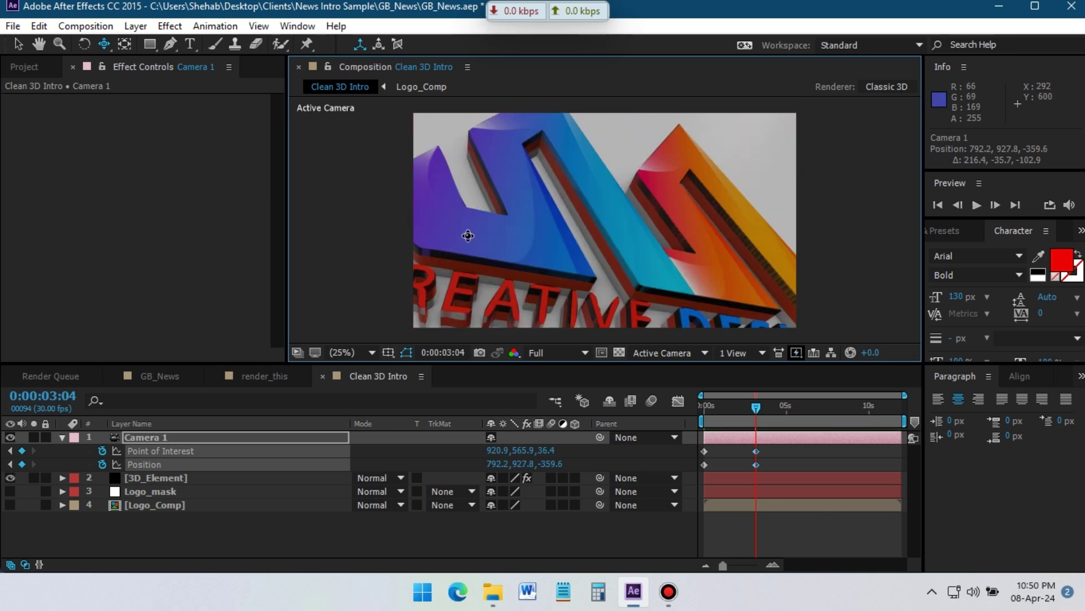
key(c)
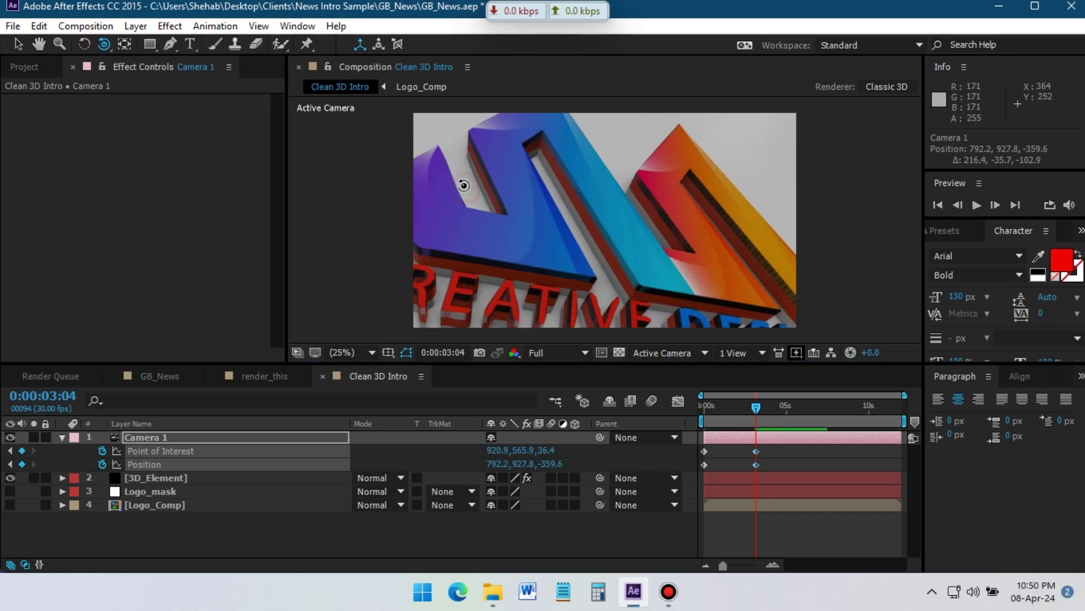
drag(463, 185, 463, 184)
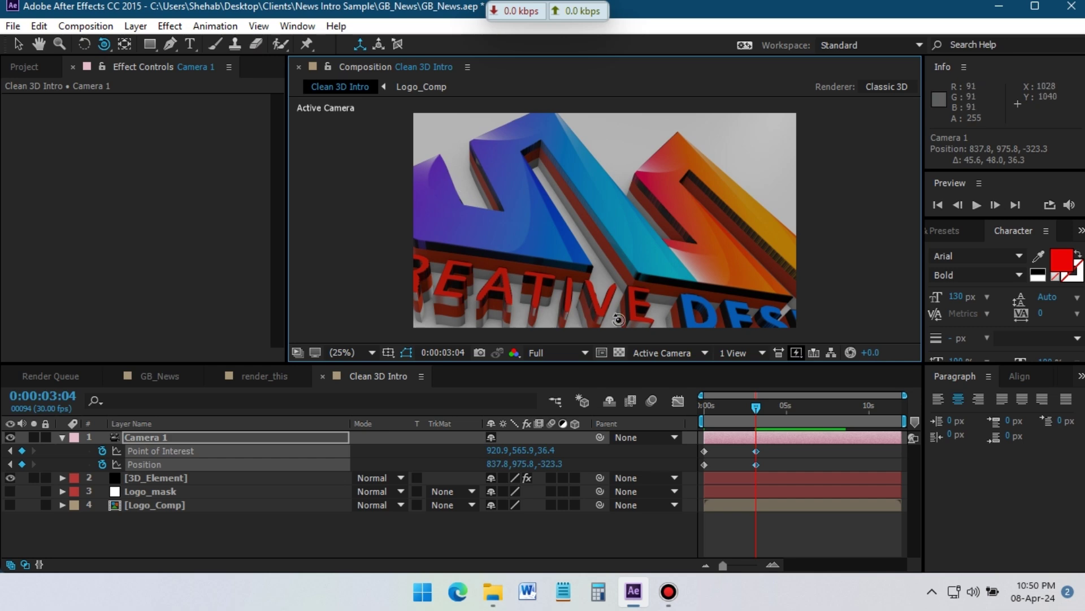
- Set the preview resolution to Third and play the camera move from the first frame
drag(756, 406, 706, 406)
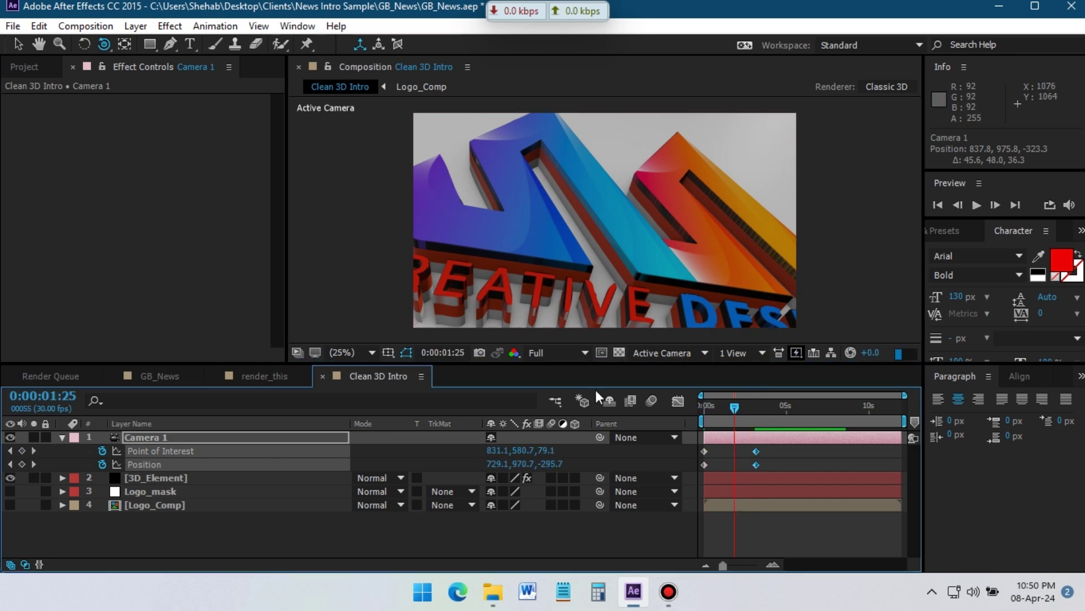
click(565, 352)
click(587, 434)
drag(714, 412, 688, 415)
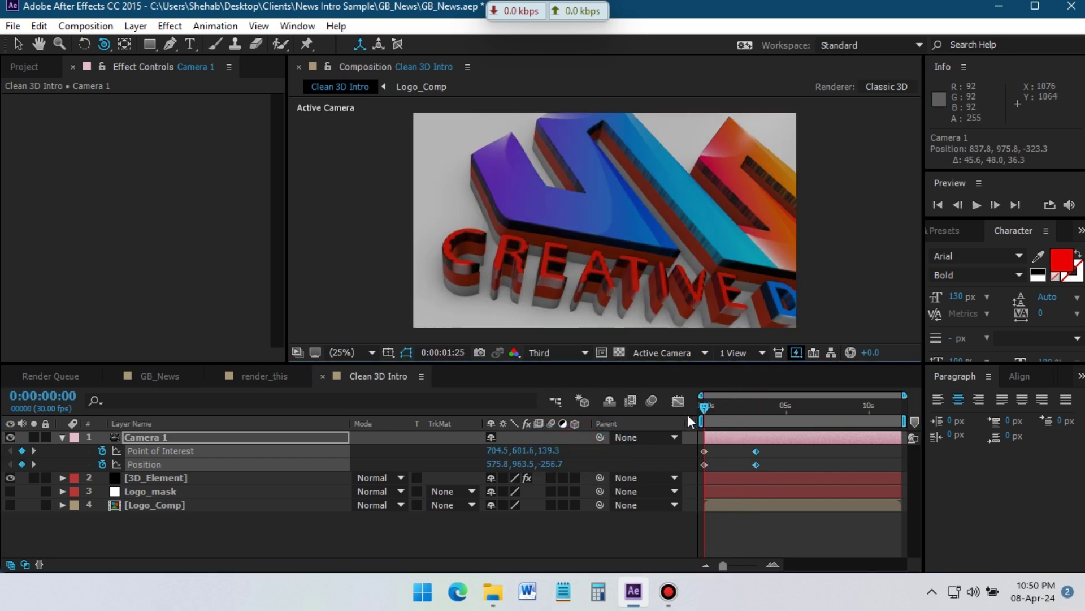
key(space)
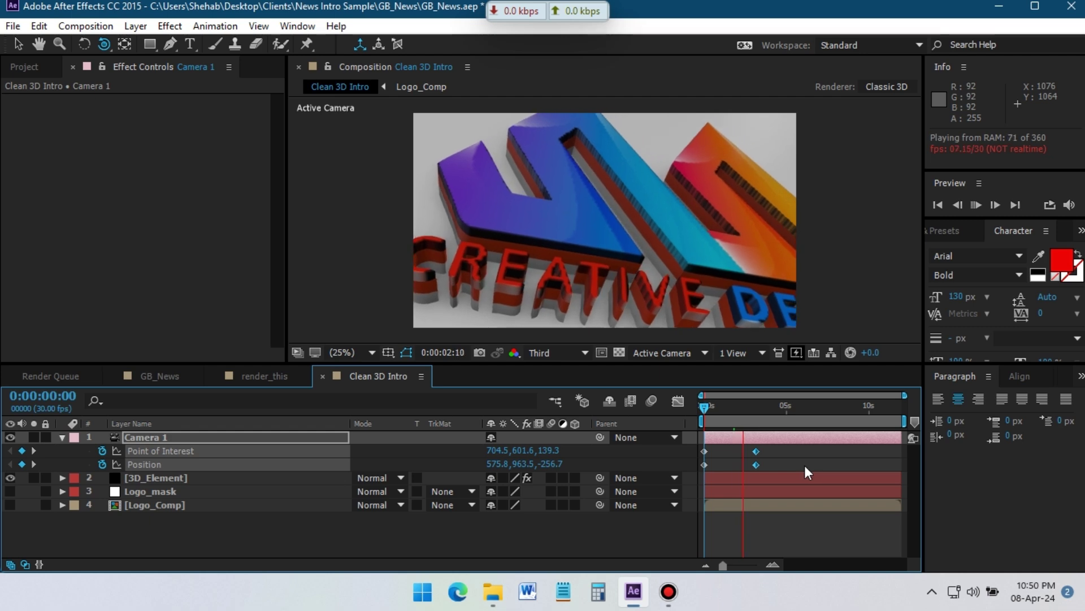
key(space)
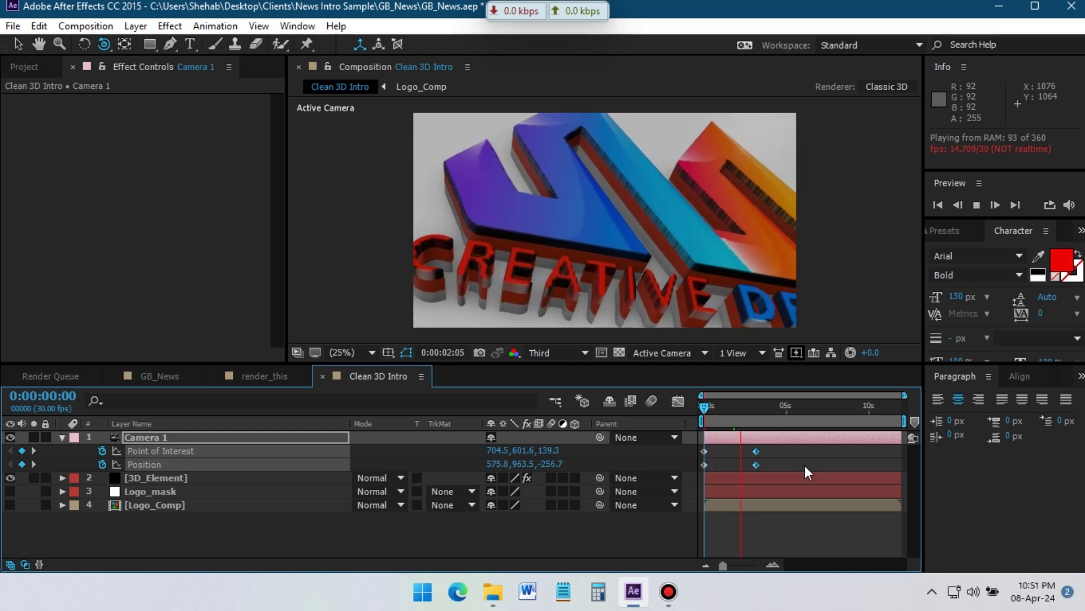
key(space)
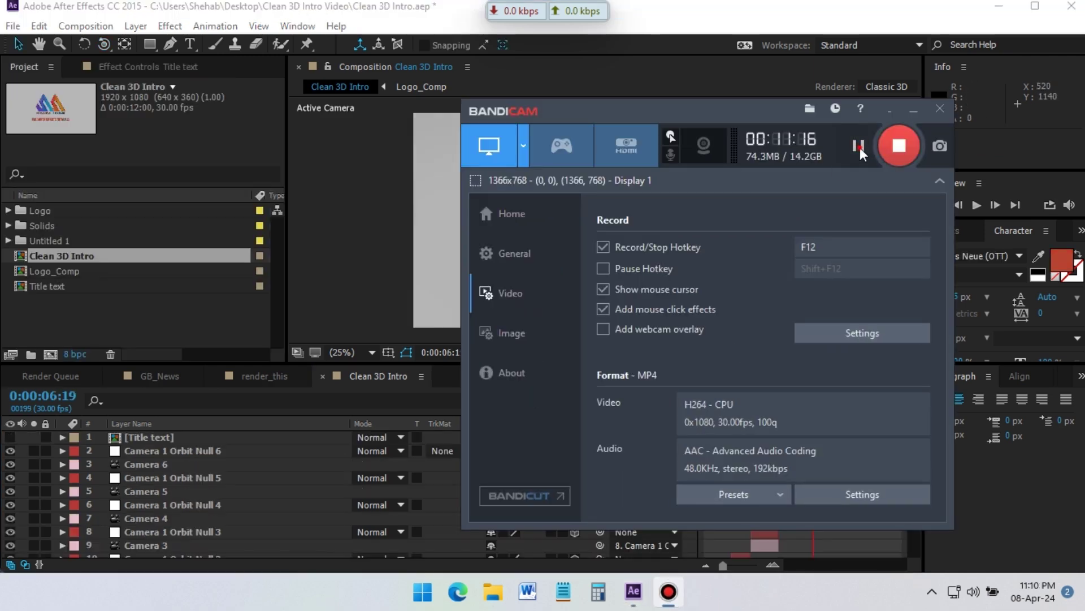
- Examine the staggered camera layers with their orbit nulls and the shots they produce along the timeline
click(913, 109)
scroll(178, 479, down, 4)
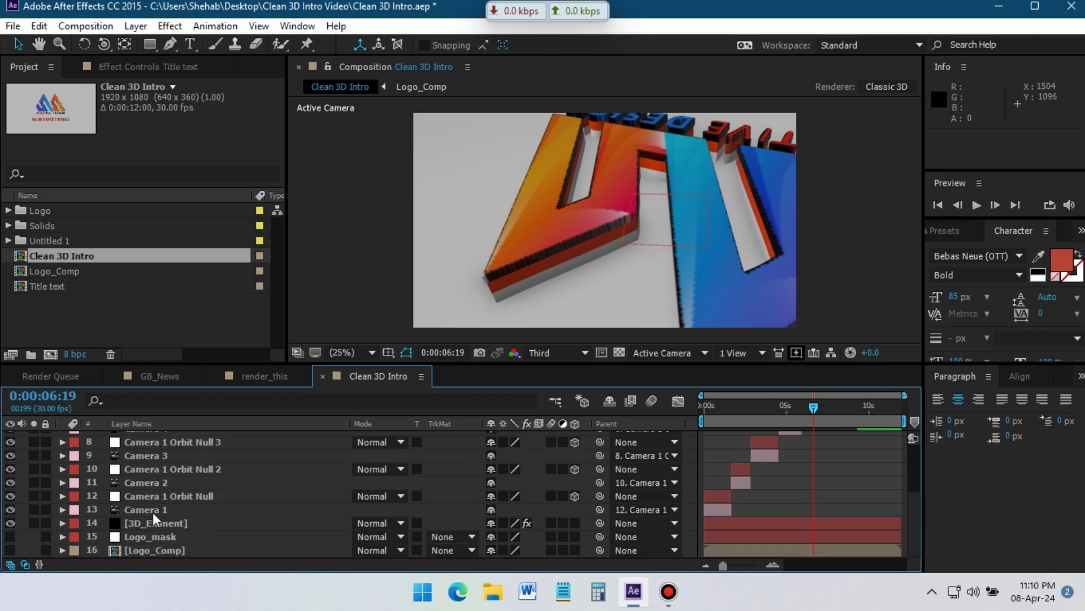
click(153, 510)
scroll(795, 470, up, 3)
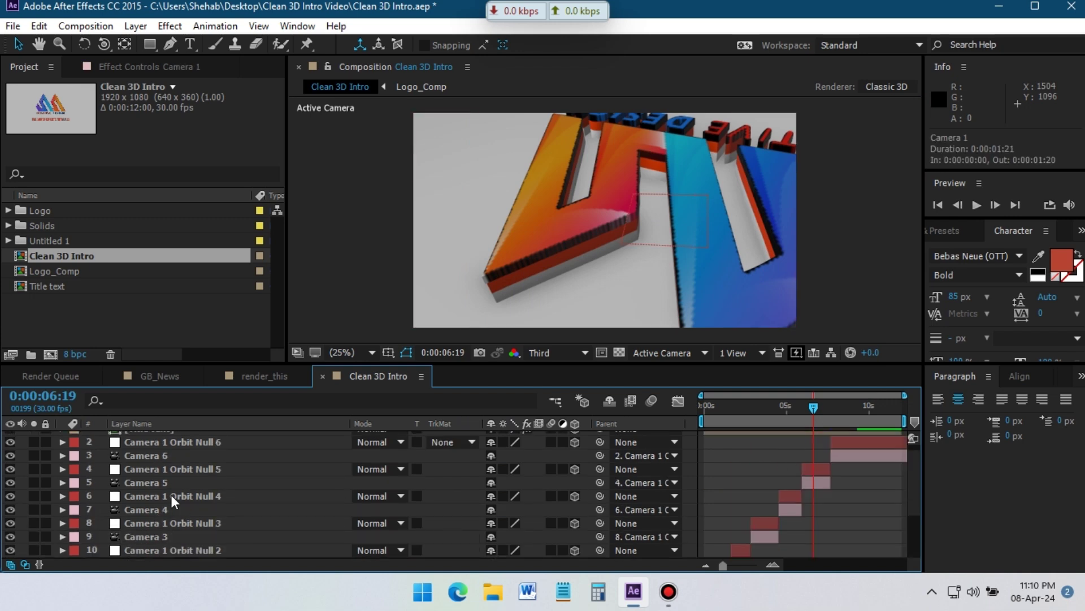
scroll(171, 494, up, 1)
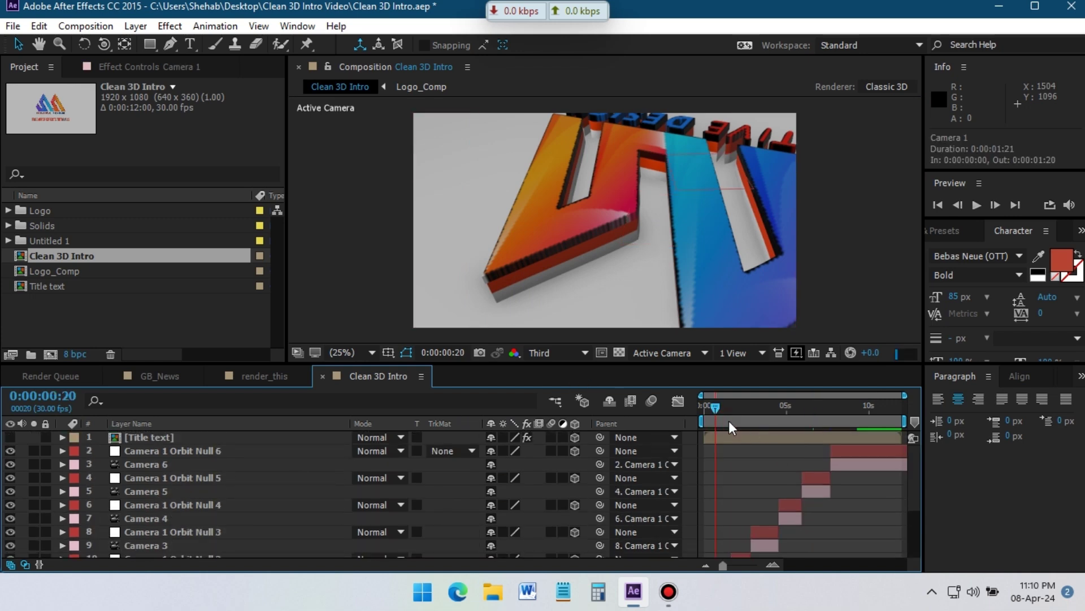
drag(728, 421, 819, 419)
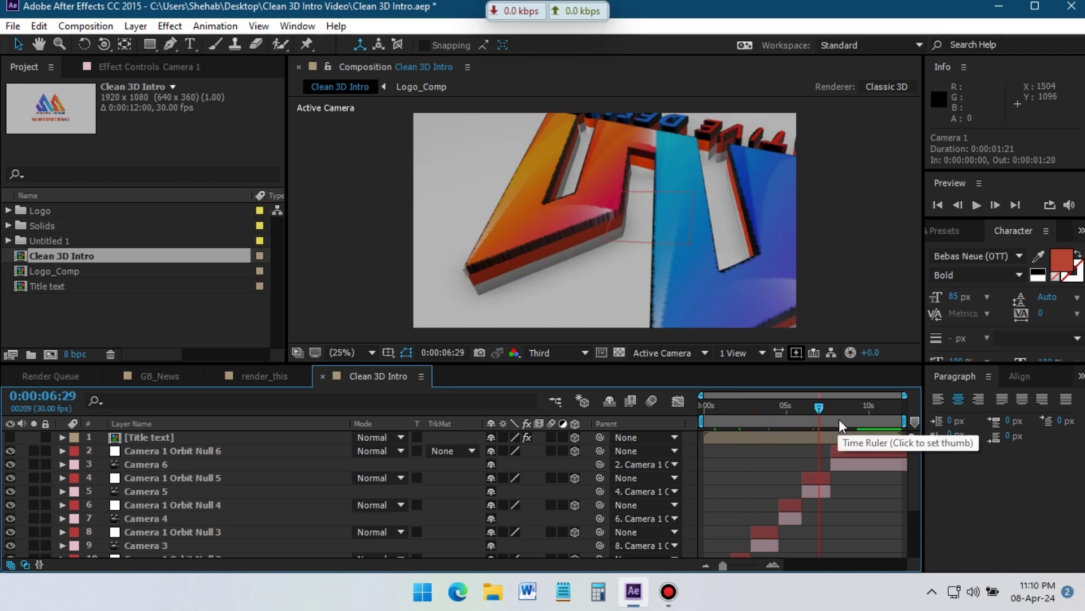
click(838, 419)
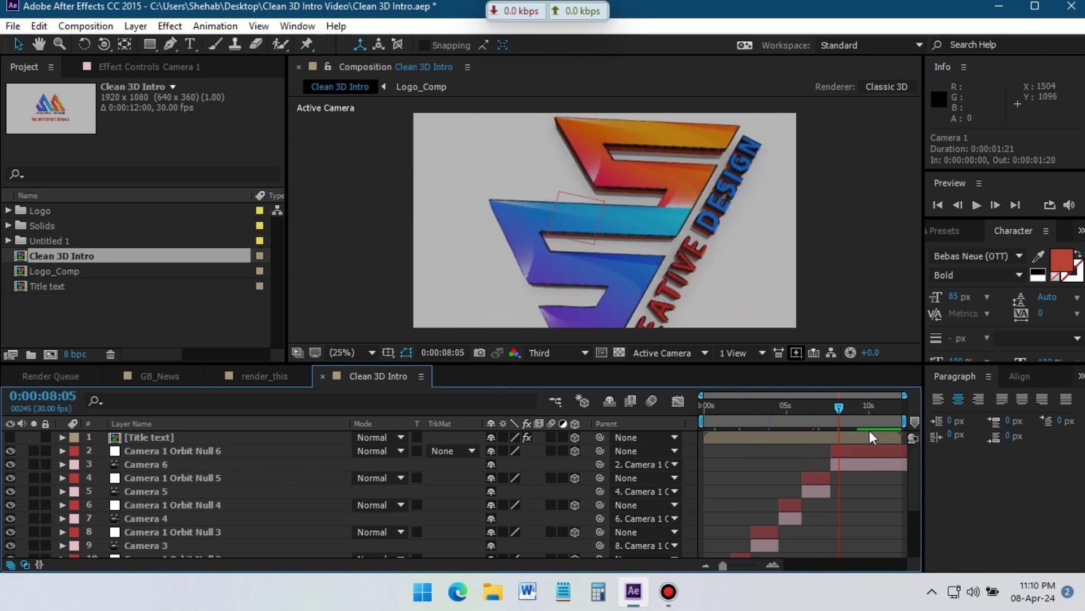
click(858, 422)
- Open the Title text composition and select the text of its Free After Effects Tutorials layer
double_click(154, 441)
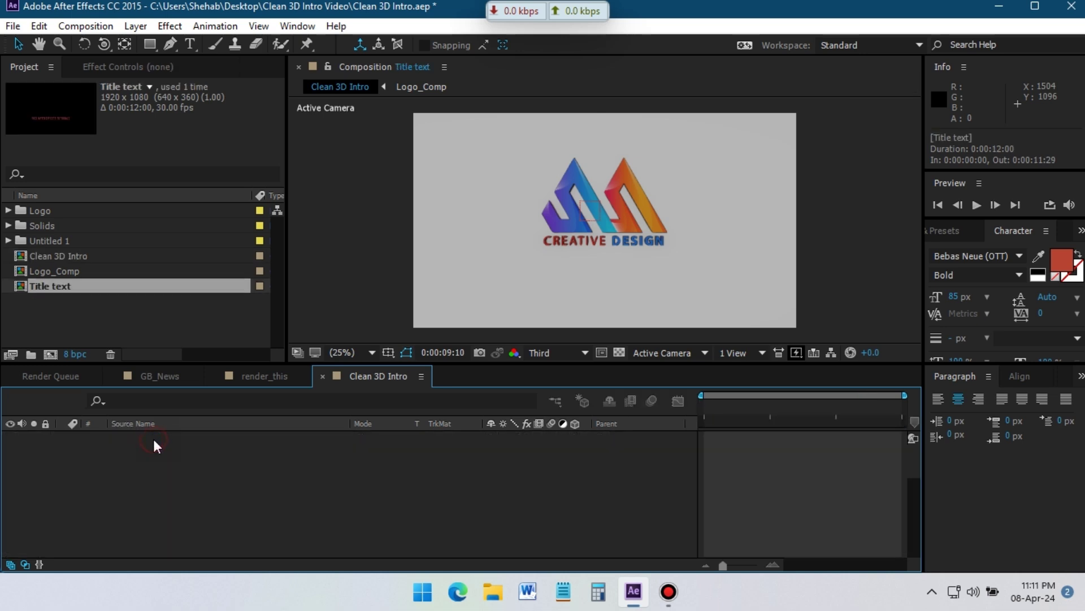
click(190, 438)
click(181, 470)
double_click(172, 439)
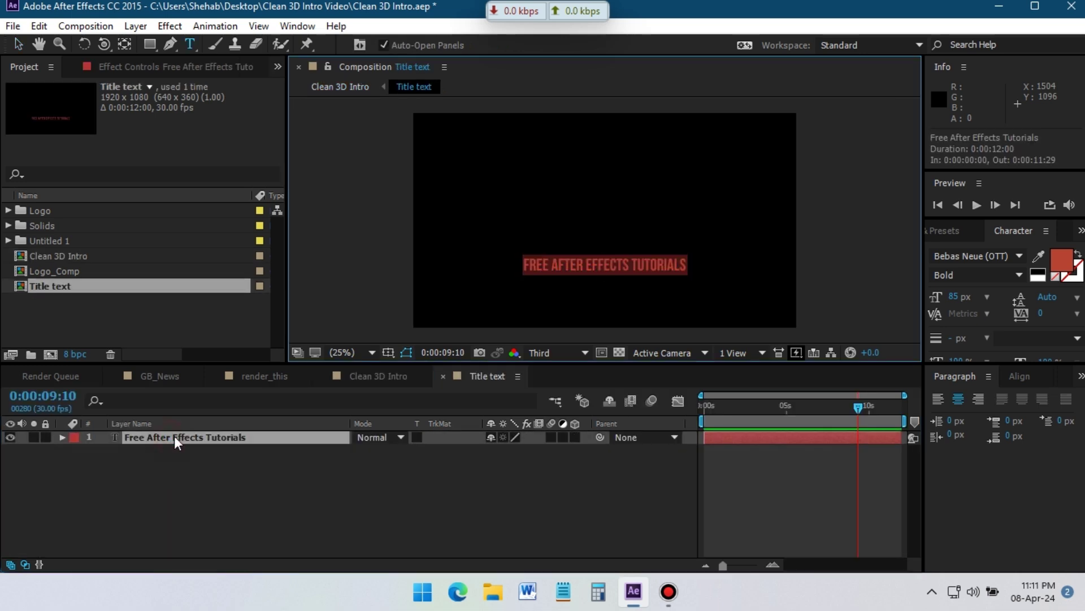
- Return to the Clean 3D Intro composition, make the Title text layer visible and reveal its Position keyframes
click(378, 376)
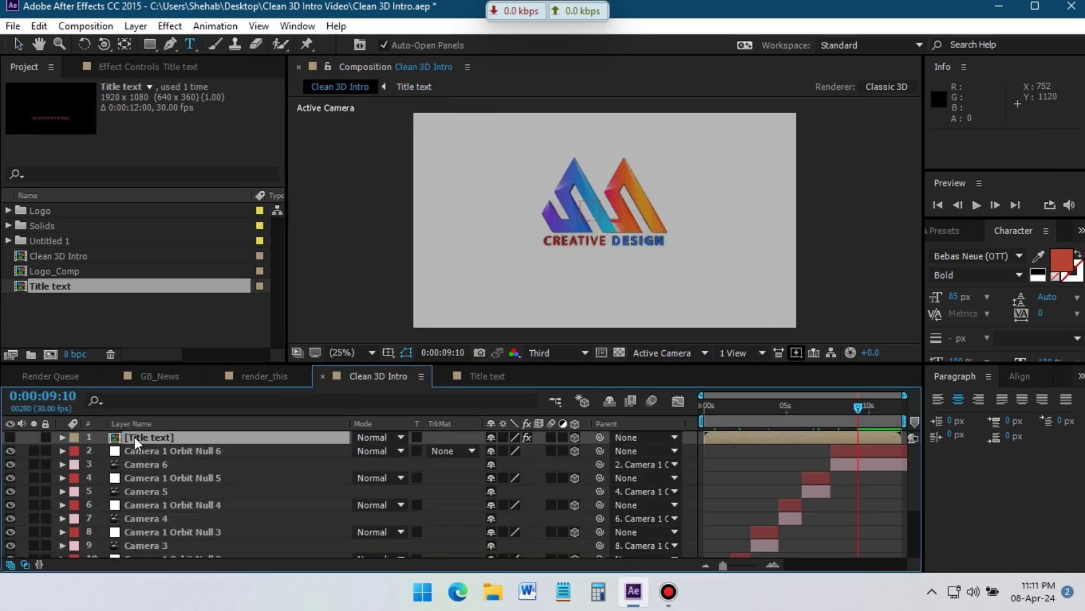
click(11, 438)
key(p)
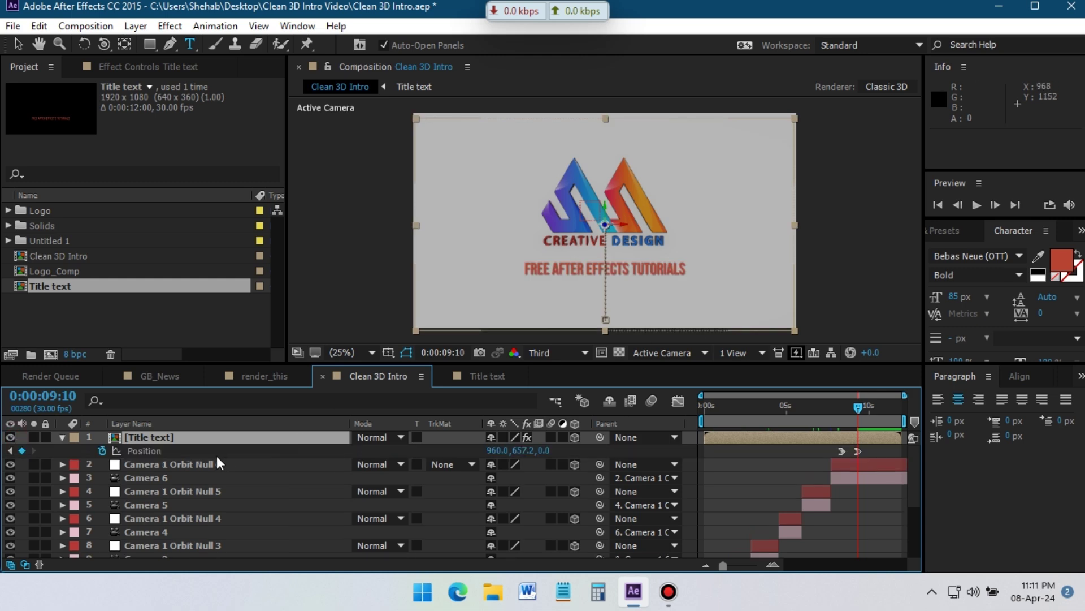
- Review the title's entrance and the camera shots at several points of the timeline
mouse_move(854, 417)
mouse_down()
mouse_move(843, 416)
mouse_move(873, 407)
mouse_up()
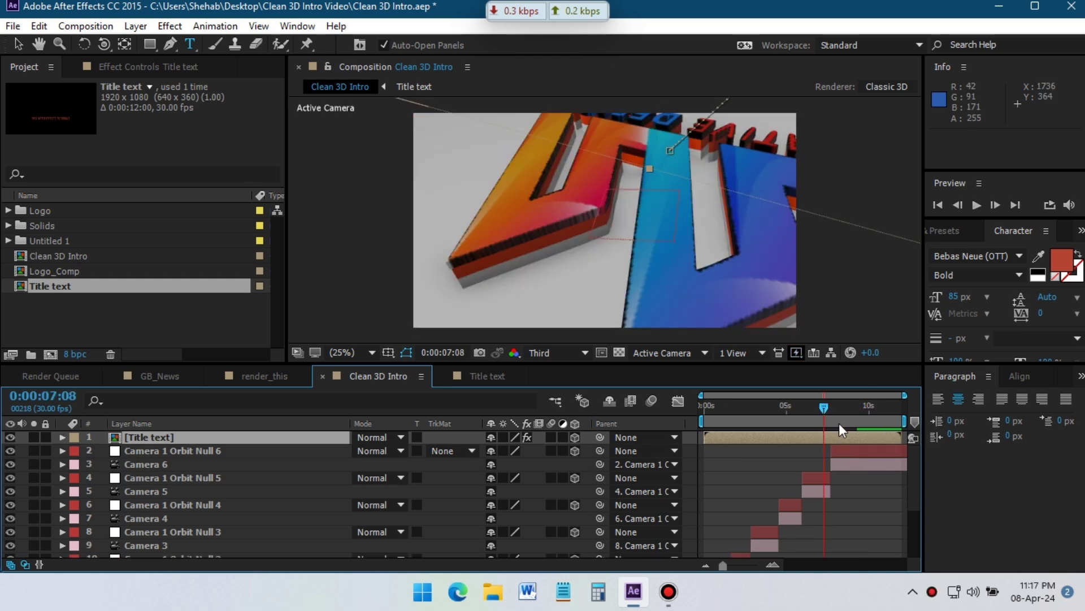
click(850, 421)
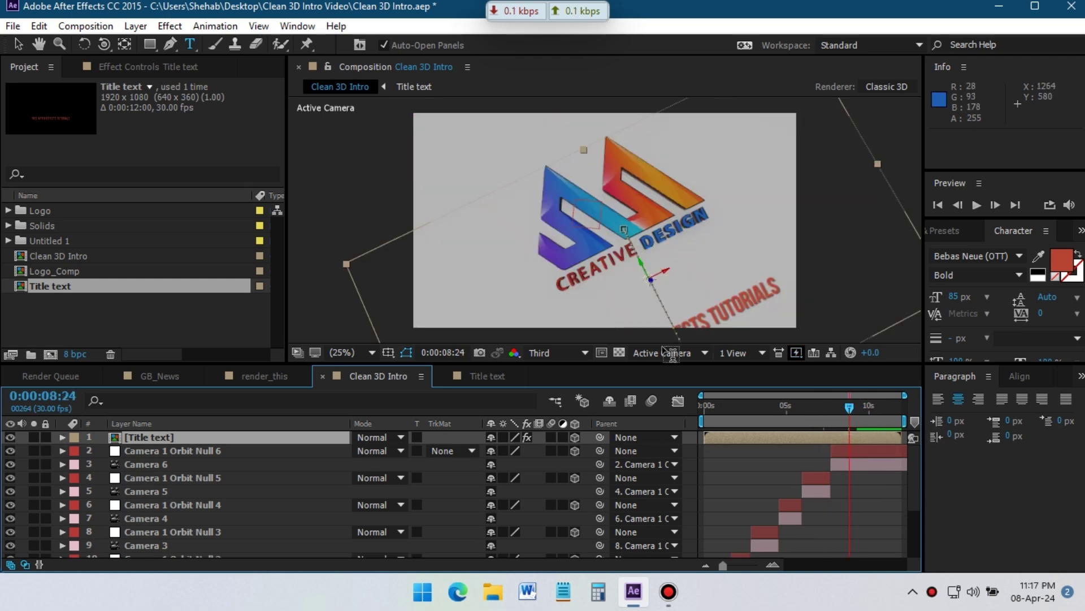
click(752, 419)
click(740, 417)
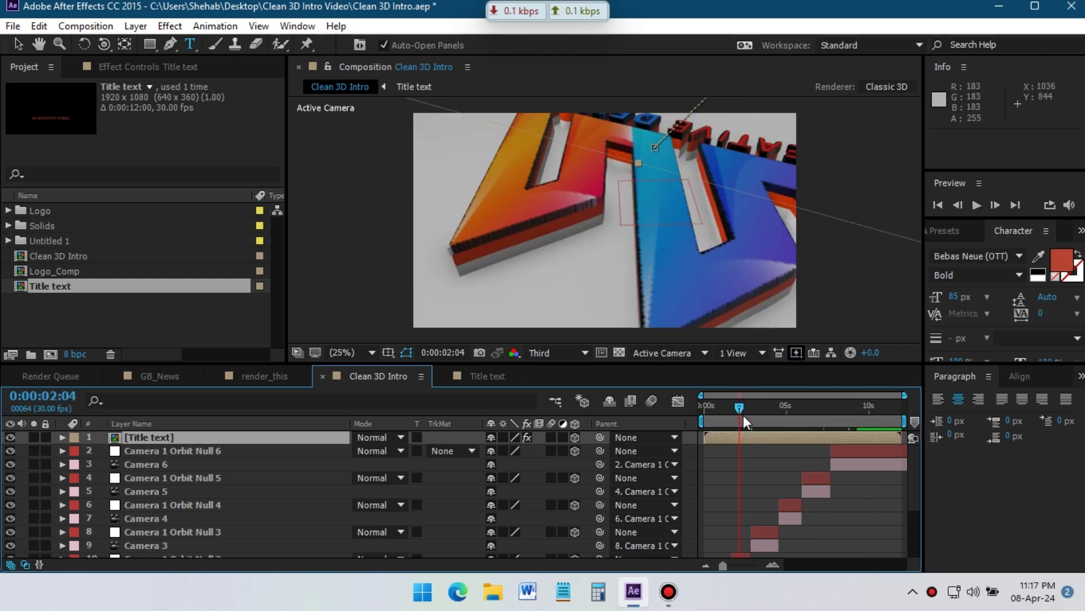
- Import Logo_3.png as a single image with PNG Sequence off and place it in Logo_Comp, returning to Clean 3D Intro
scroll(222, 477, down, 4)
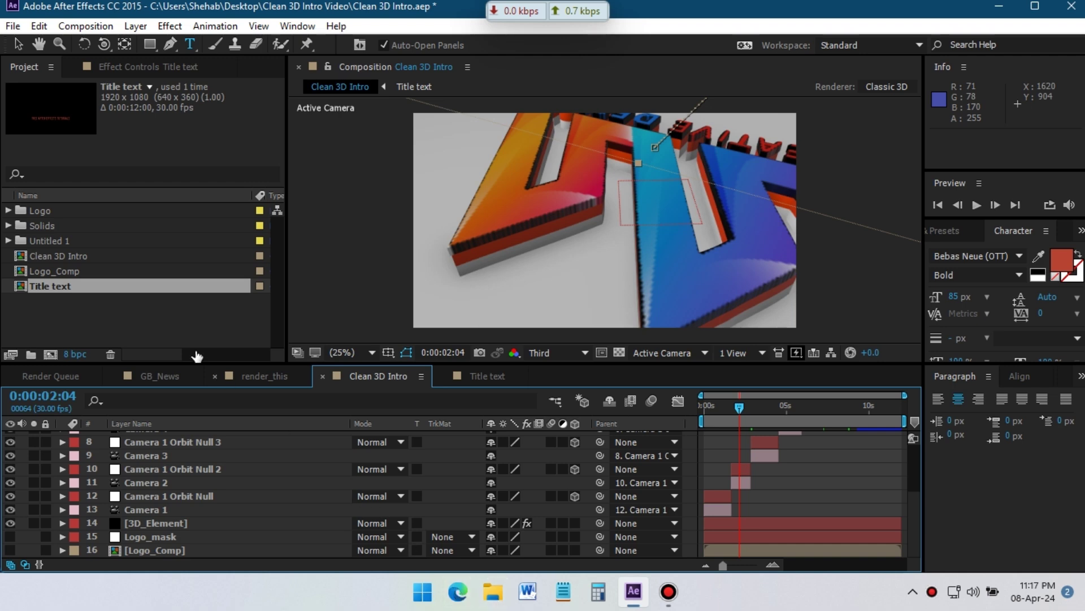
double_click(152, 549)
key(ctrl+i)
click(676, 262)
click(685, 443)
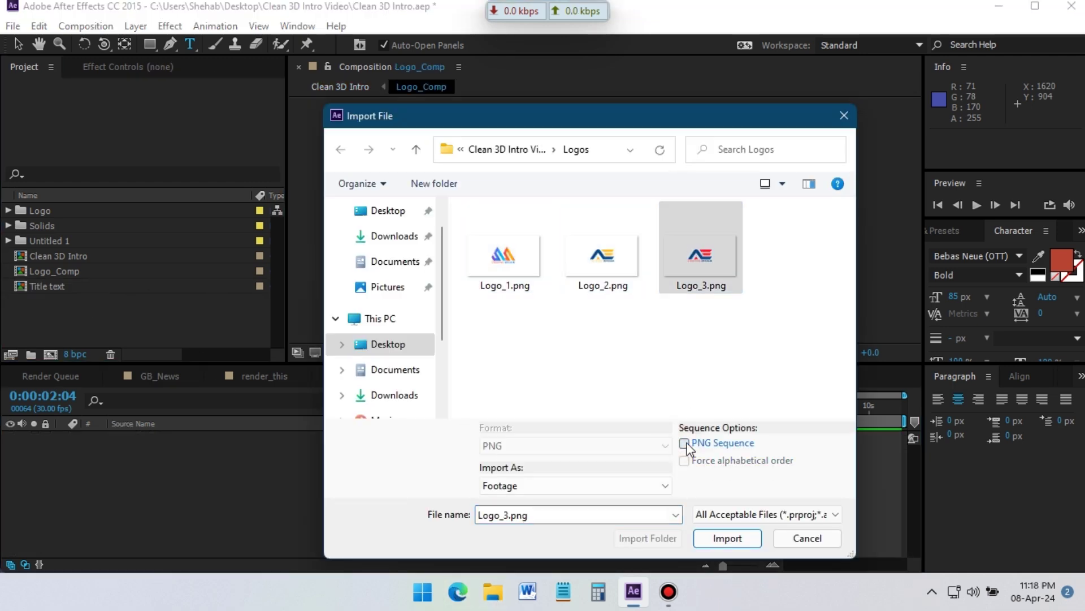
click(728, 538)
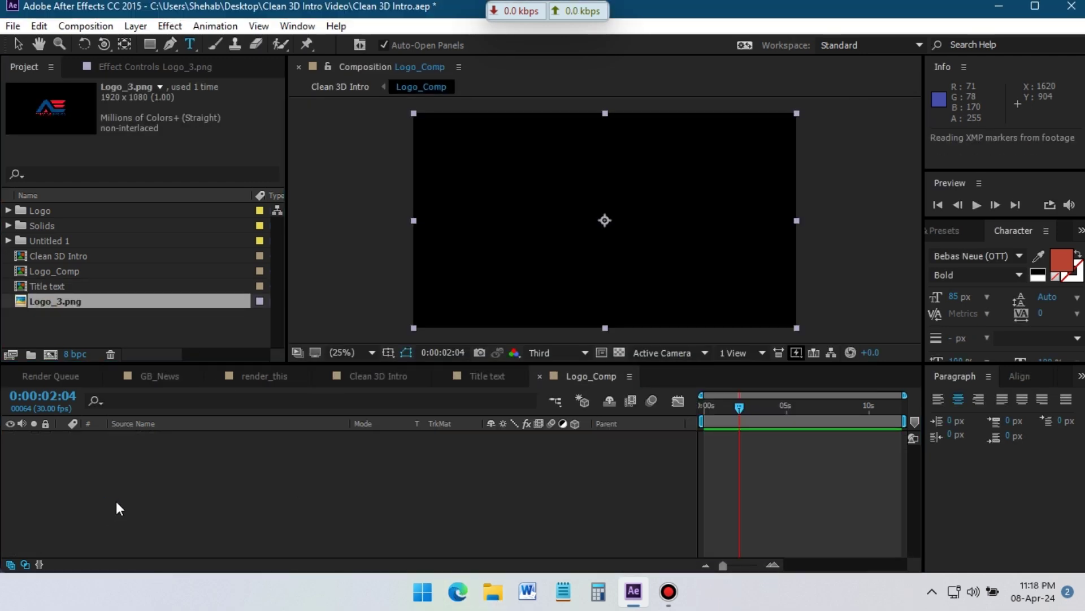
drag(116, 508, 119, 503)
click(375, 378)
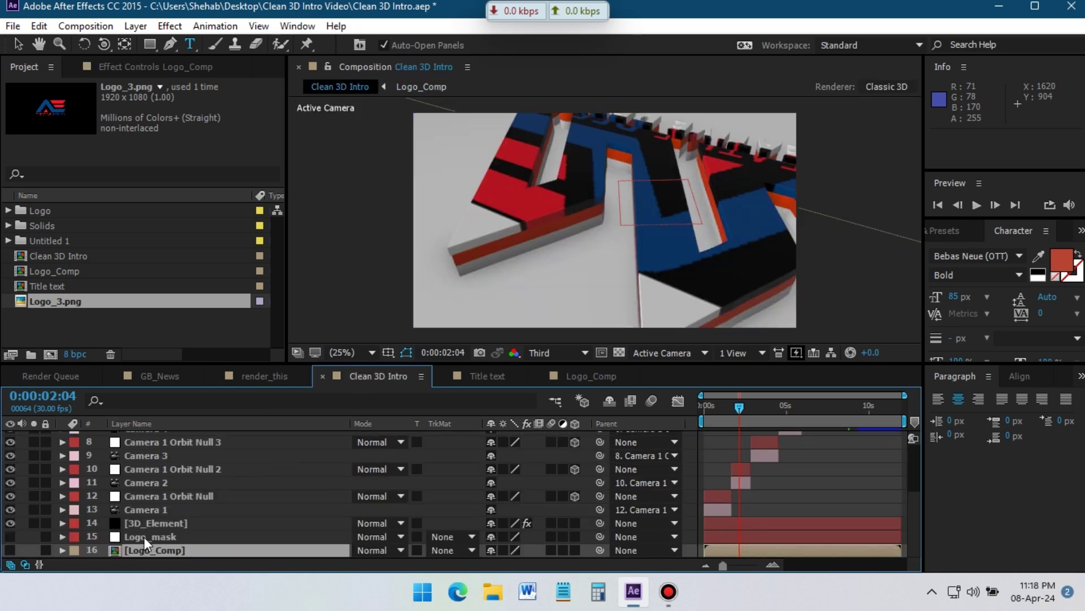
- Auto-trace the Logo_Comp layer's Alpha channel on the current frame and set the preview resolution to Quarter
click(136, 26)
click(209, 582)
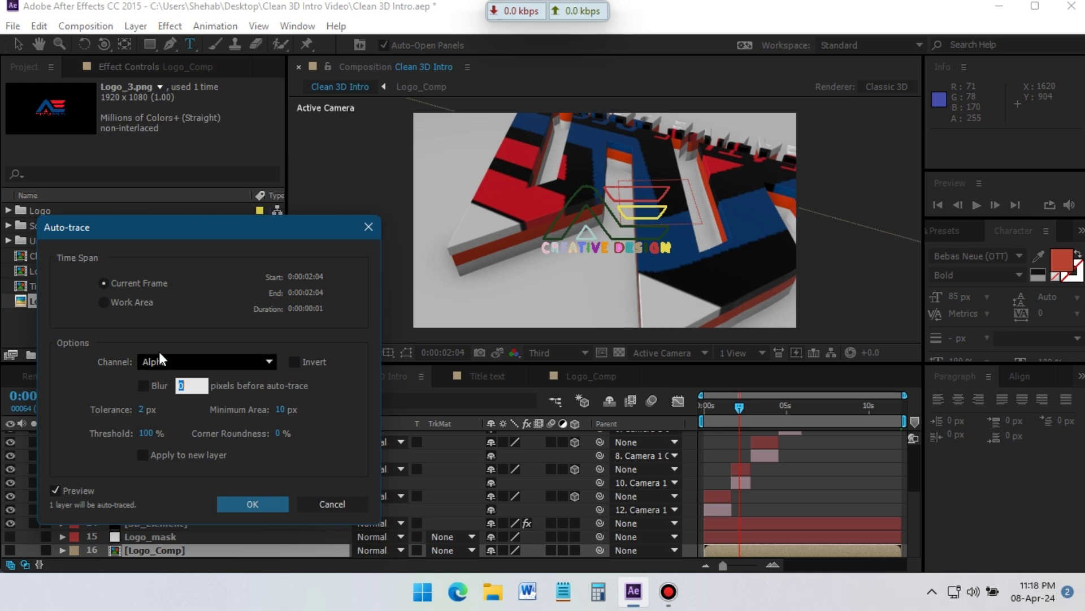
click(264, 504)
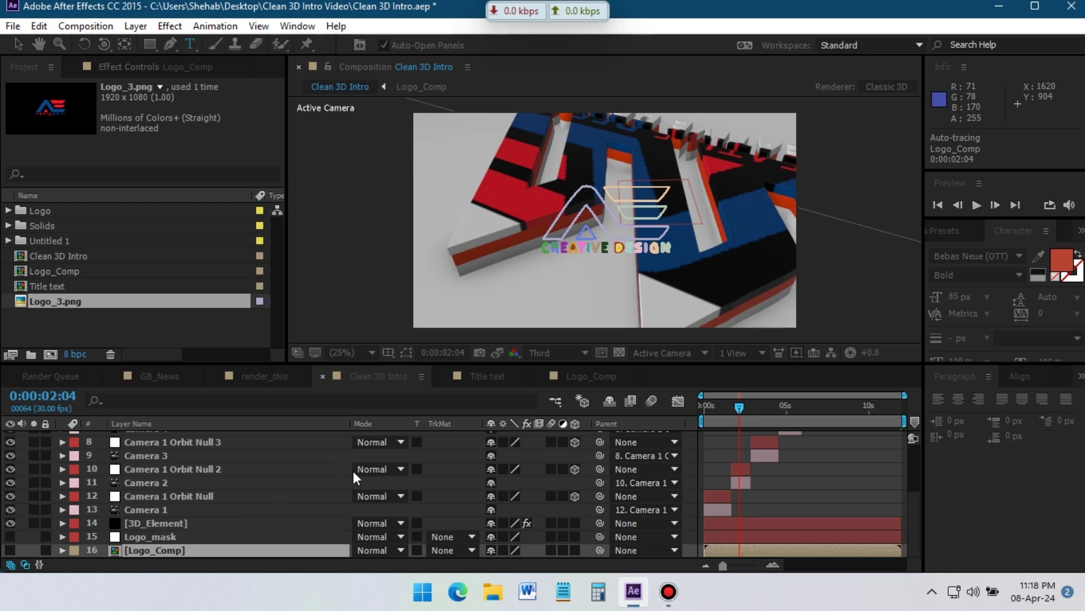
click(556, 351)
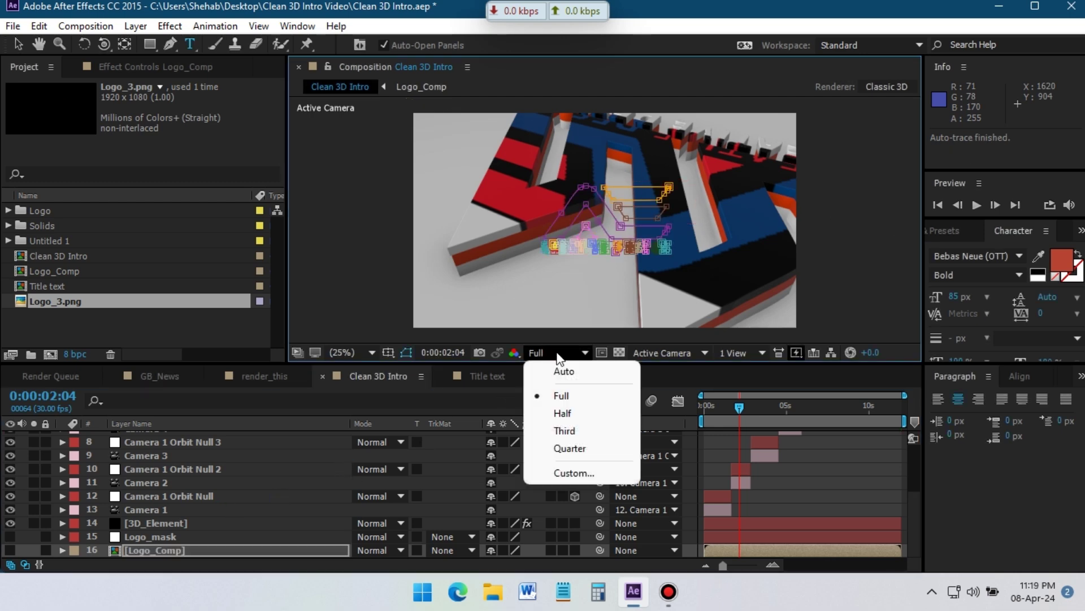
click(557, 446)
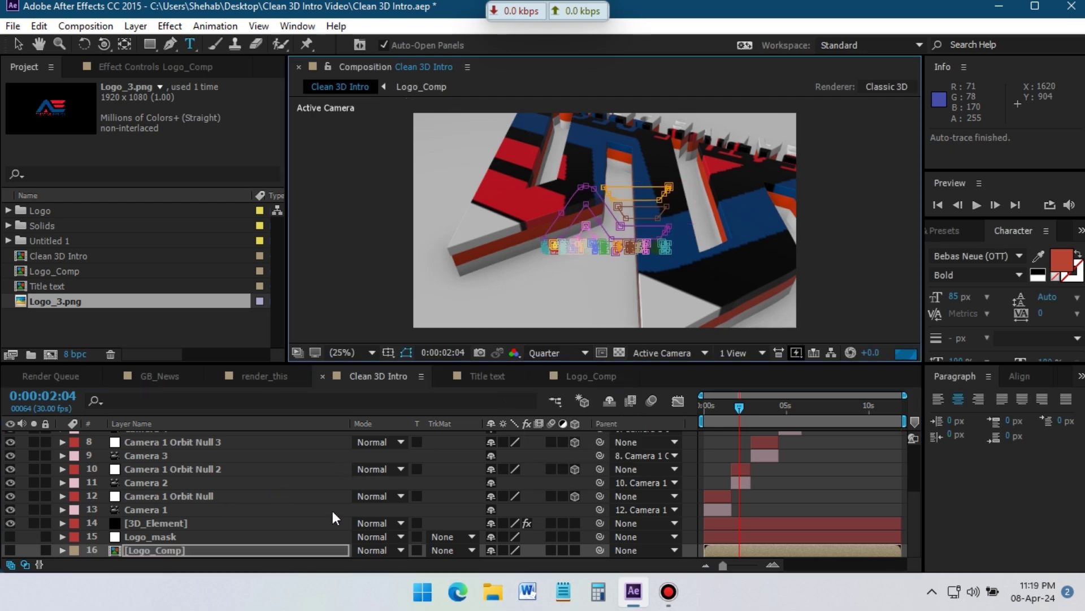
- Reveal the traced masks of the Logo_Comp layer, select Mask 1 through Mask 21 and cut them
click(154, 549)
key(m)
click(184, 544)
scroll(141, 537, down, 12)
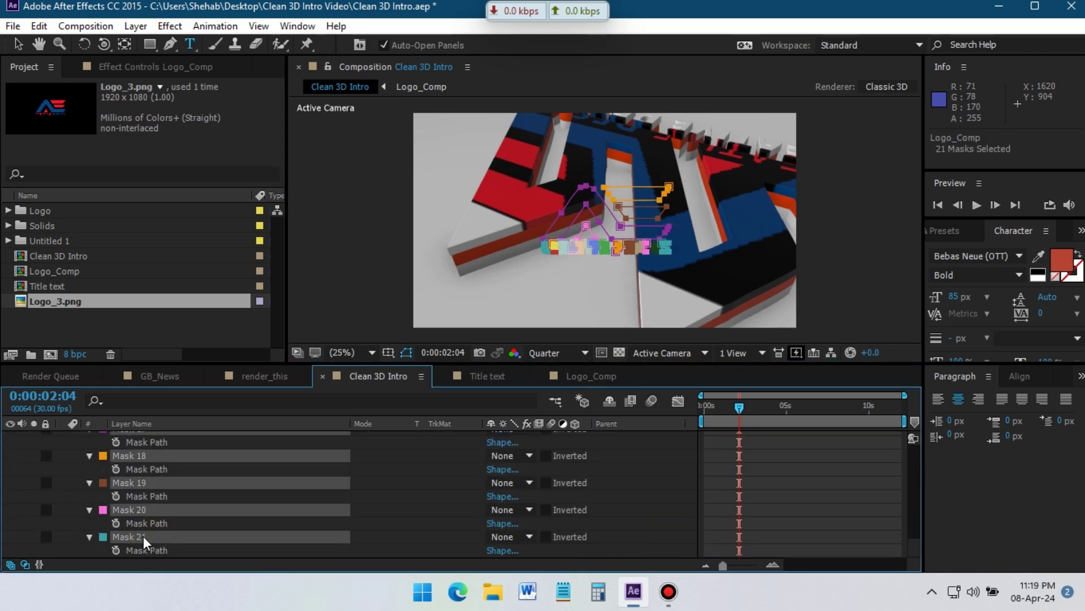
scroll(164, 515, up, 15)
- Replace Mask 1 through Mask 19 of the Logo_mask layer with the masks cut from Logo_Comp
click(145, 536)
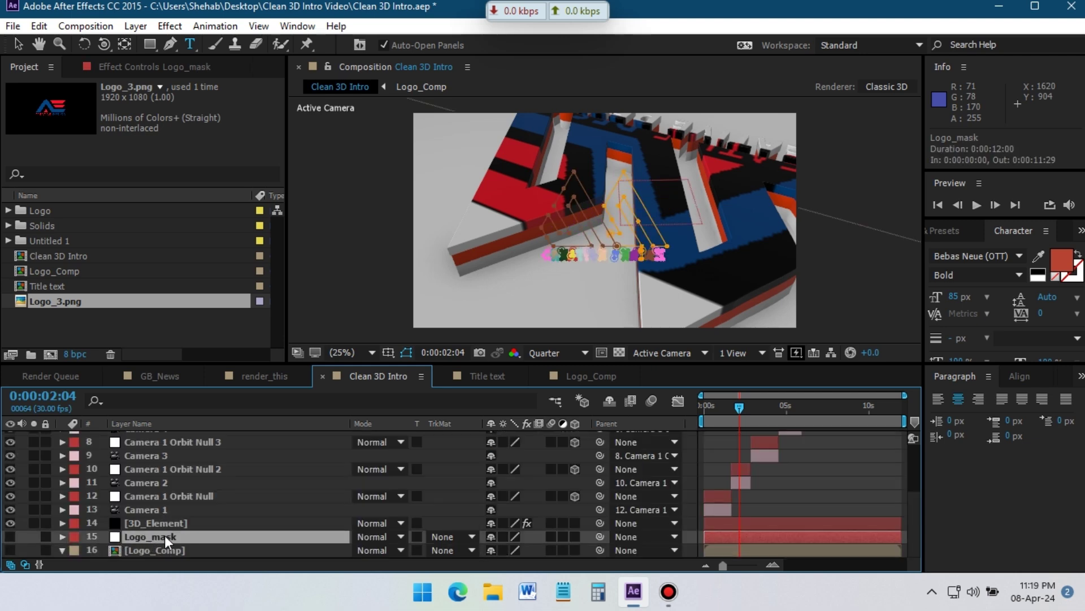
key(m)
click(135, 458)
scroll(176, 513, down, 10)
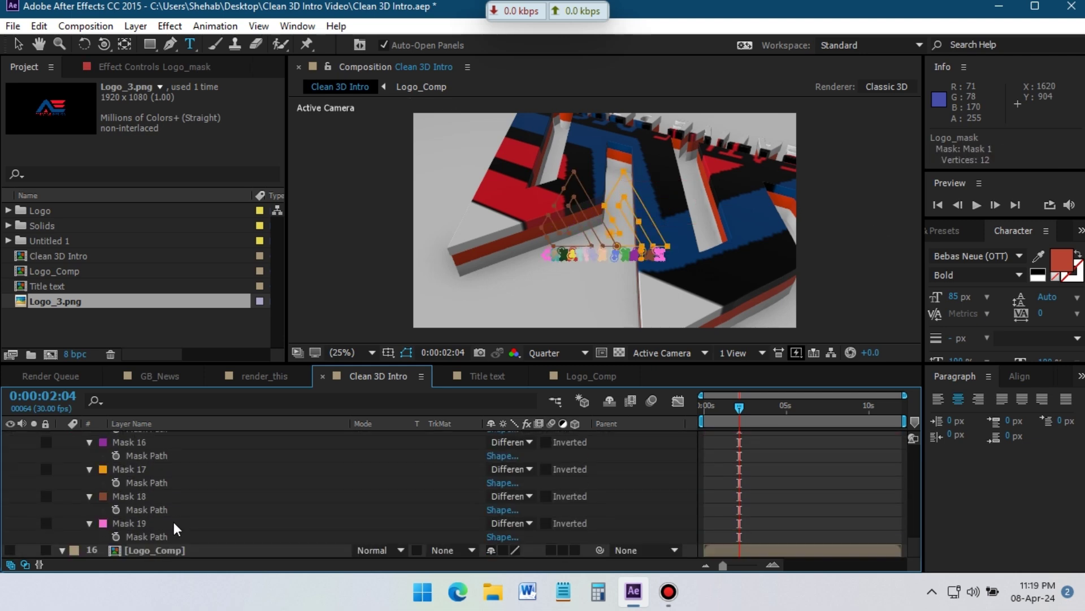
shift+click(144, 523)
click(39, 26)
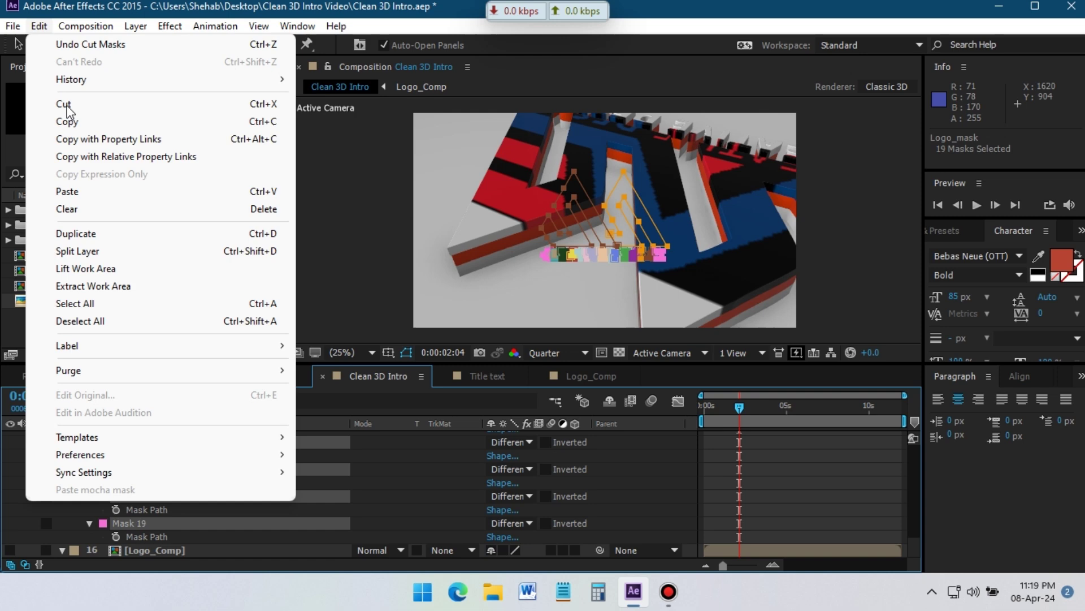
click(100, 231)
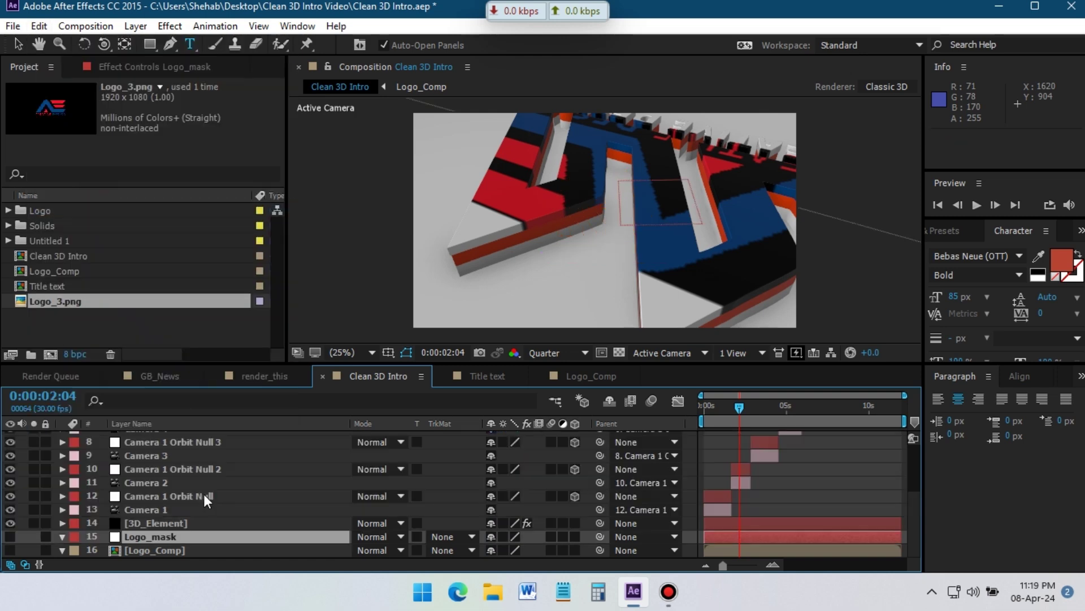
- Open the Element scene setup of the 3D_Element layer, accept the scene to update the extruded logo, and check another frame
click(249, 522)
click(152, 65)
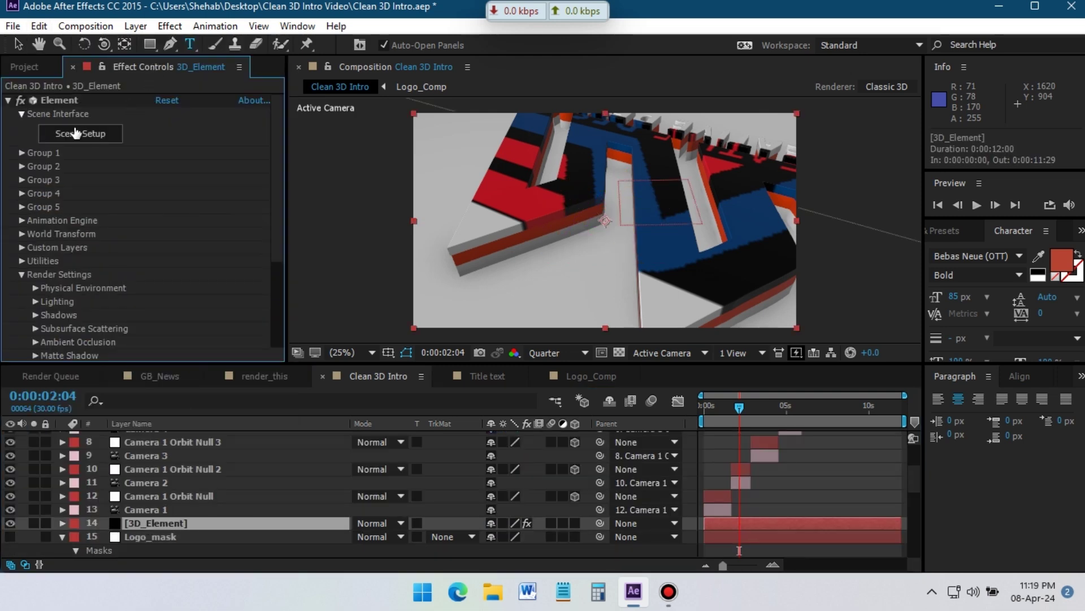
click(76, 133)
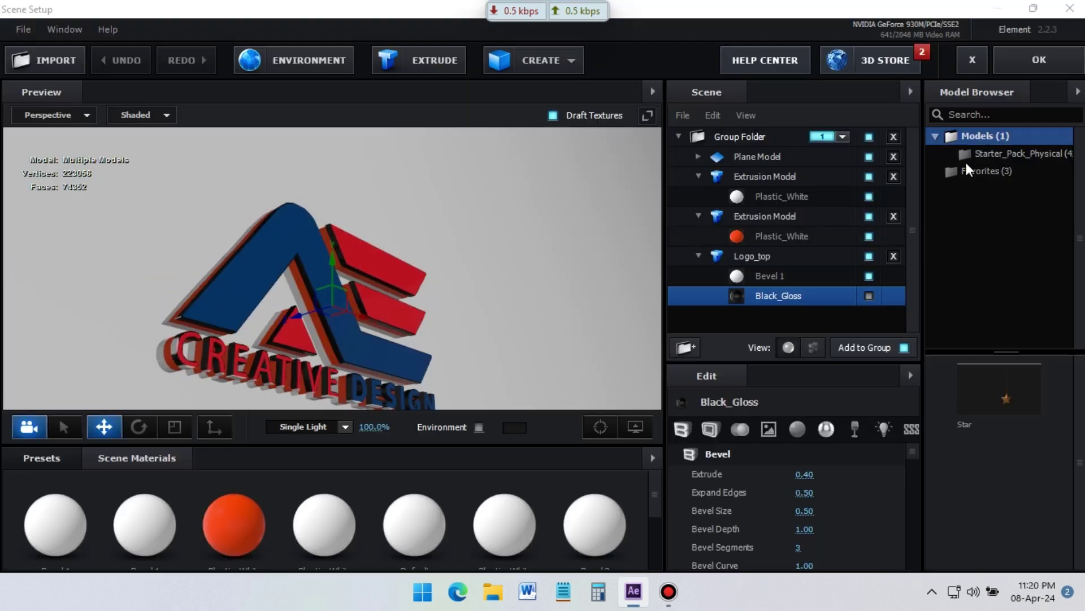
click(1058, 63)
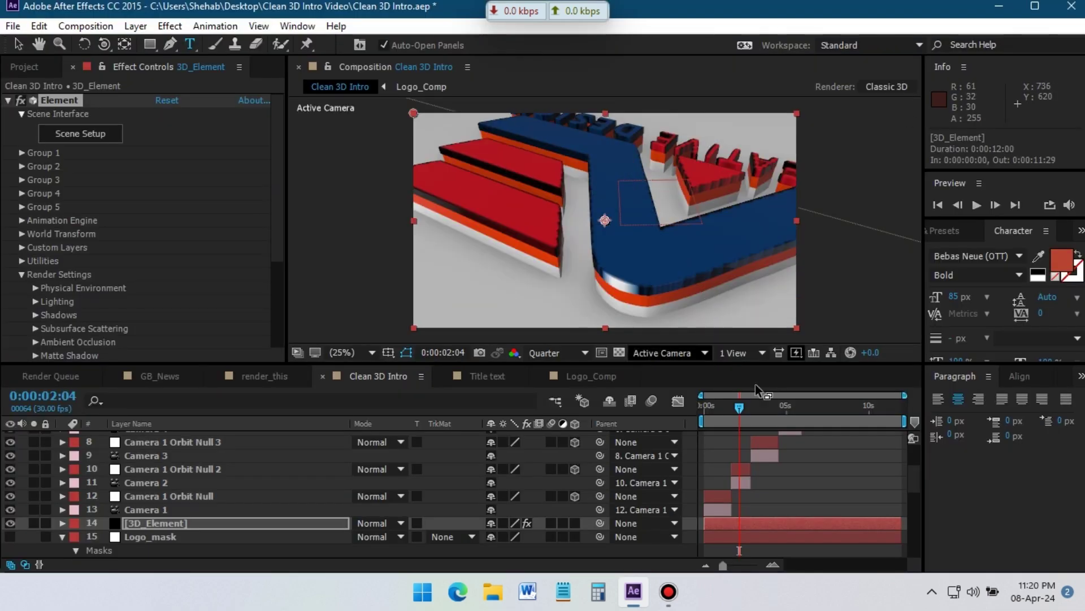
click(765, 416)
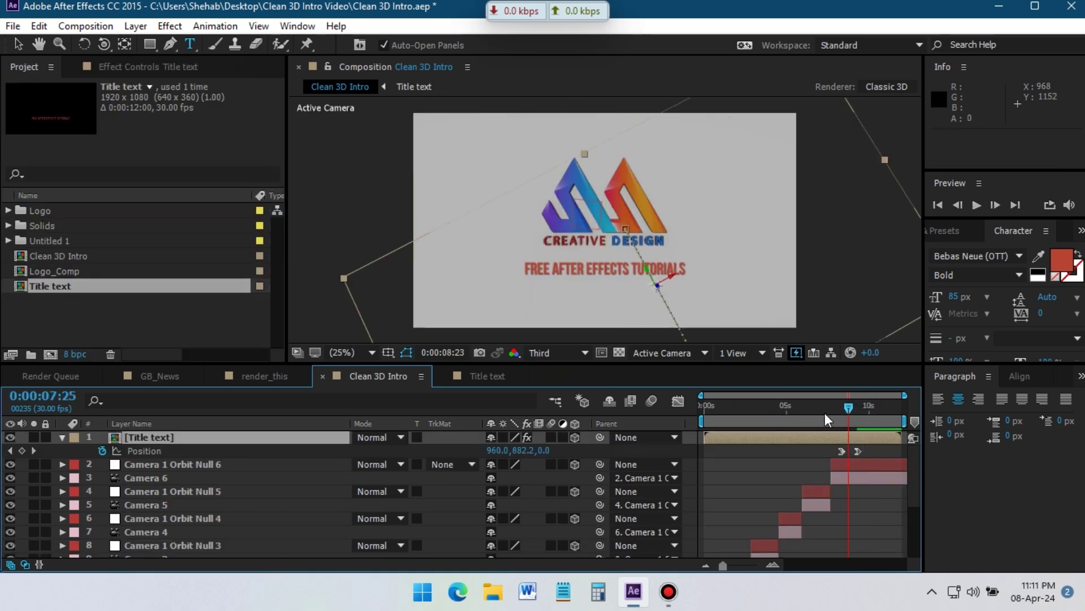
- Move the playhead to 0:00:07:08 and add the Clean 3D Intro composition to the render queue
click(824, 412)
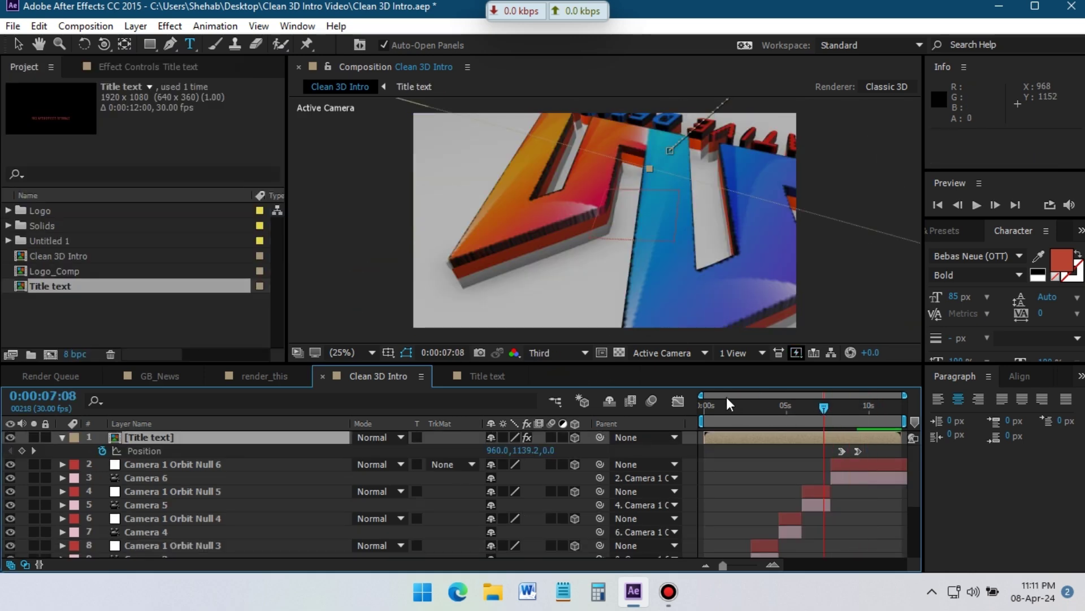
click(651, 400)
click(86, 26)
click(166, 206)
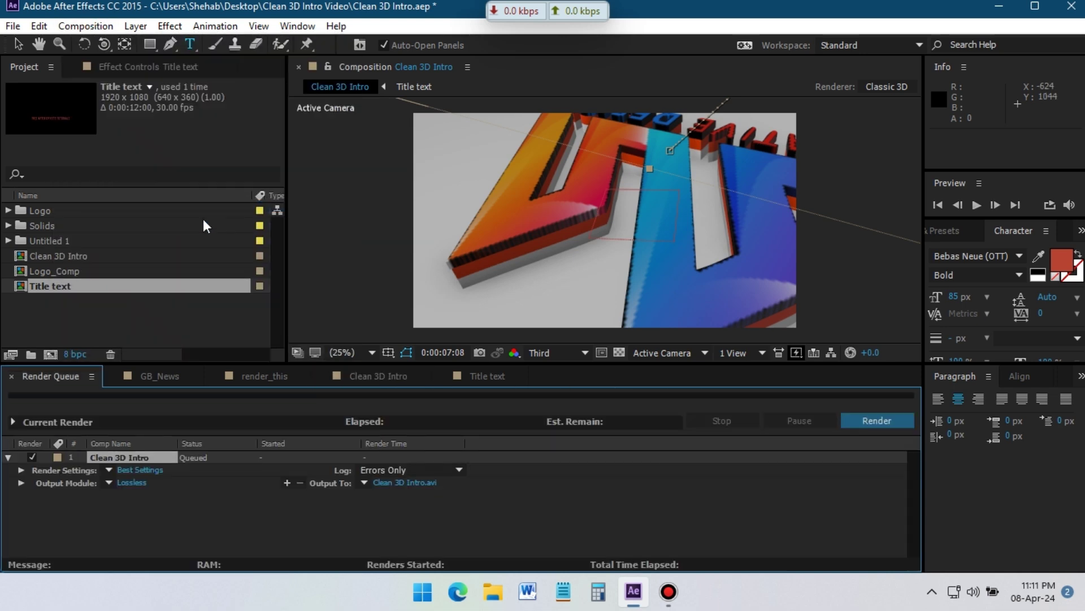
- Set the render's output module to the AfterCodecs .mp4 format with Audio Output Off
click(131, 482)
click(501, 96)
click(509, 165)
click(388, 452)
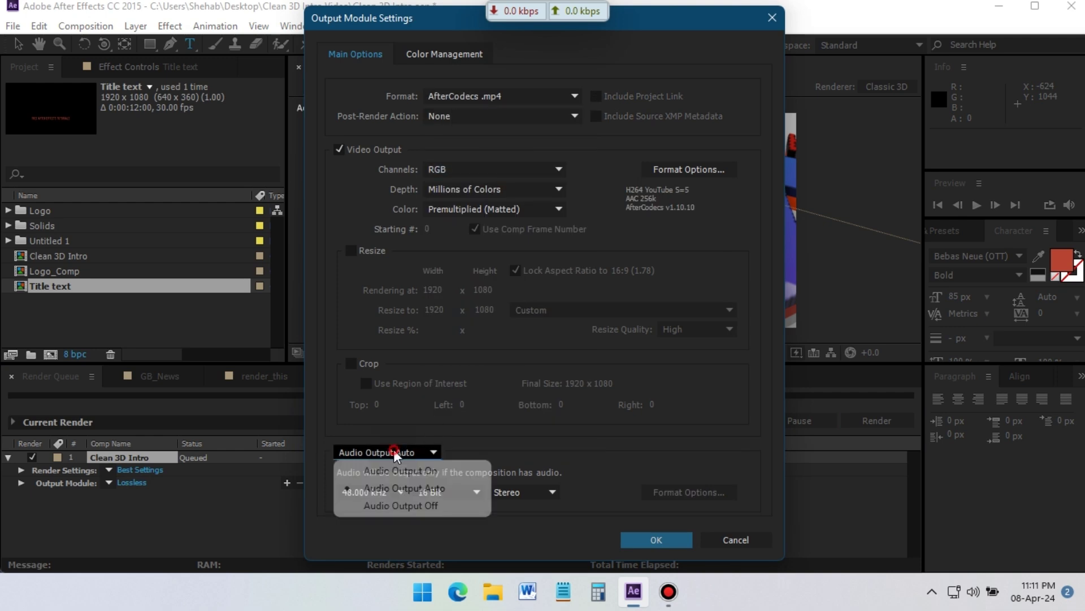
click(425, 508)
key(Return)
- Save the output movie as an MP4 named Clean 3D Intro with 2 added to the name, and start the render
click(396, 482)
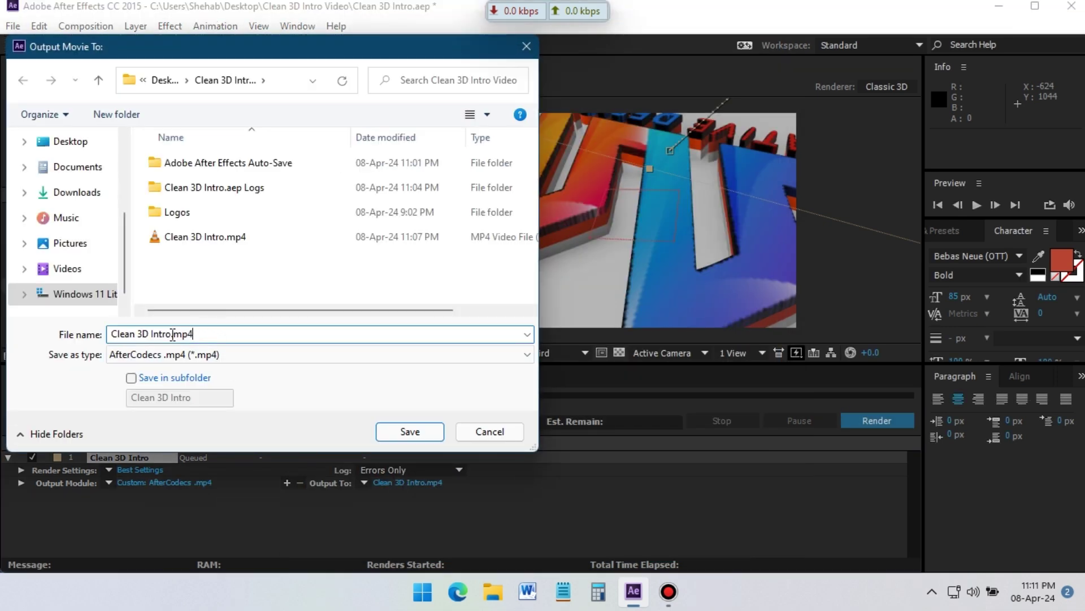
text(2)
click(410, 432)
click(853, 421)
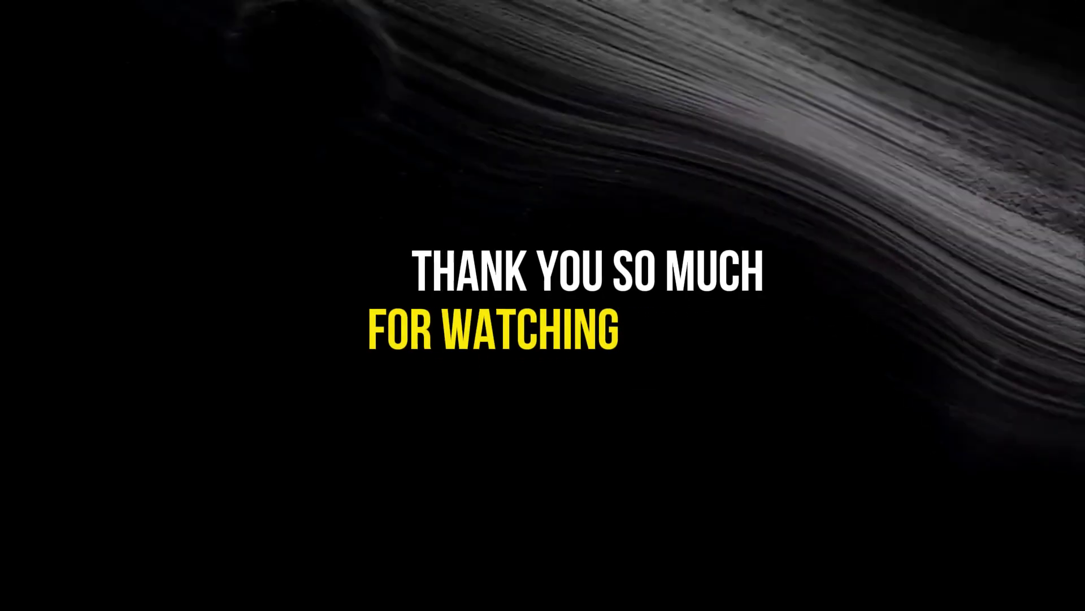